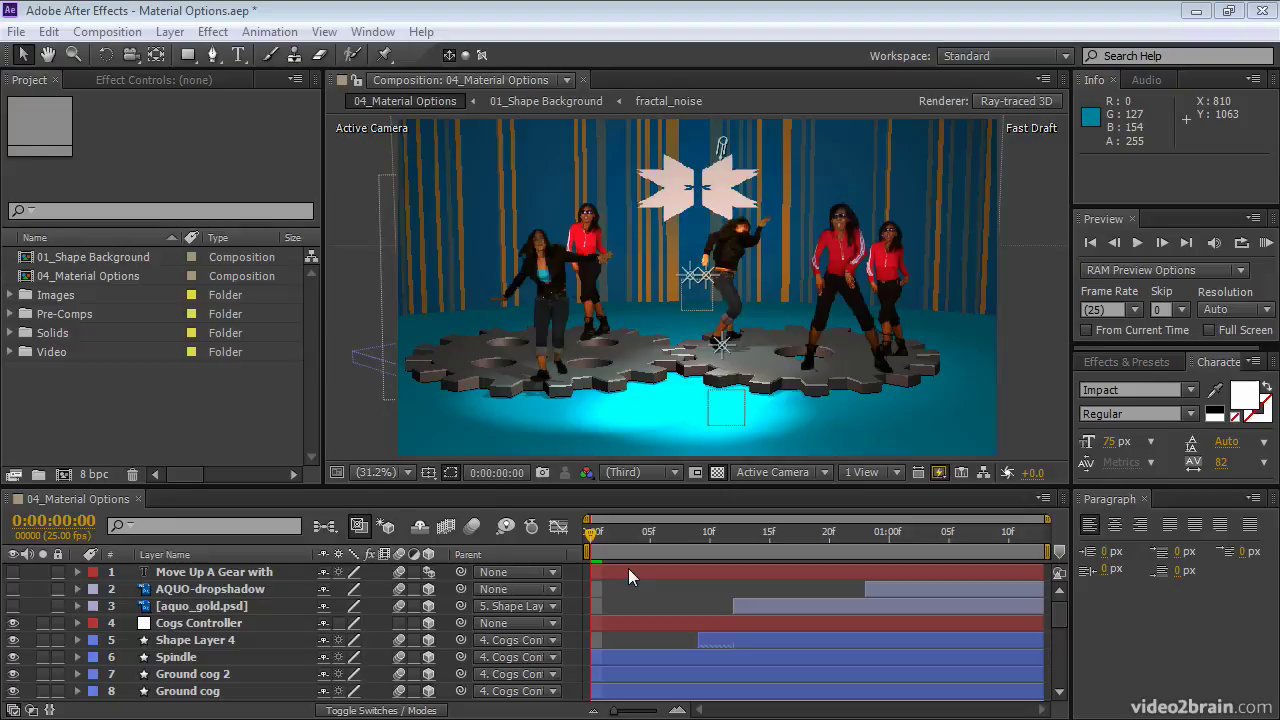
Step: Scrub the composition to frame 11 and switch the fast preview mode to Adaptive Resolution
drag(629, 535, 727, 535)
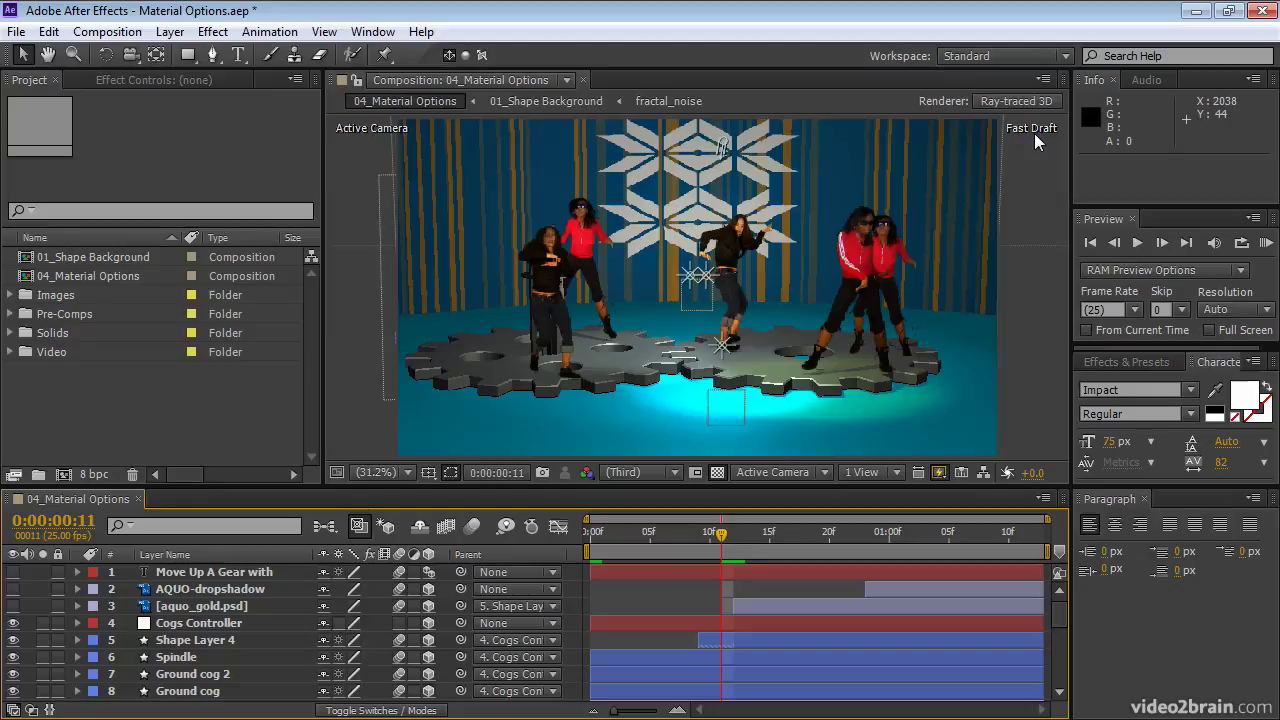
click(939, 473)
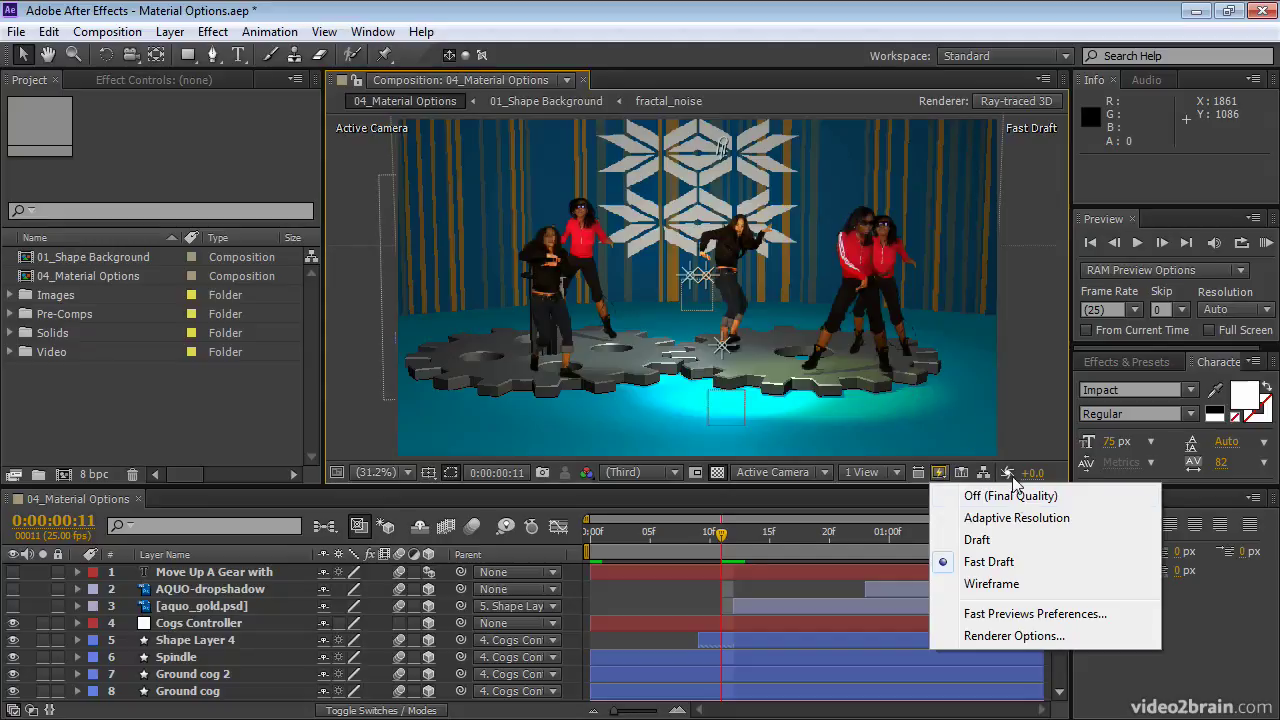
click(1007, 518)
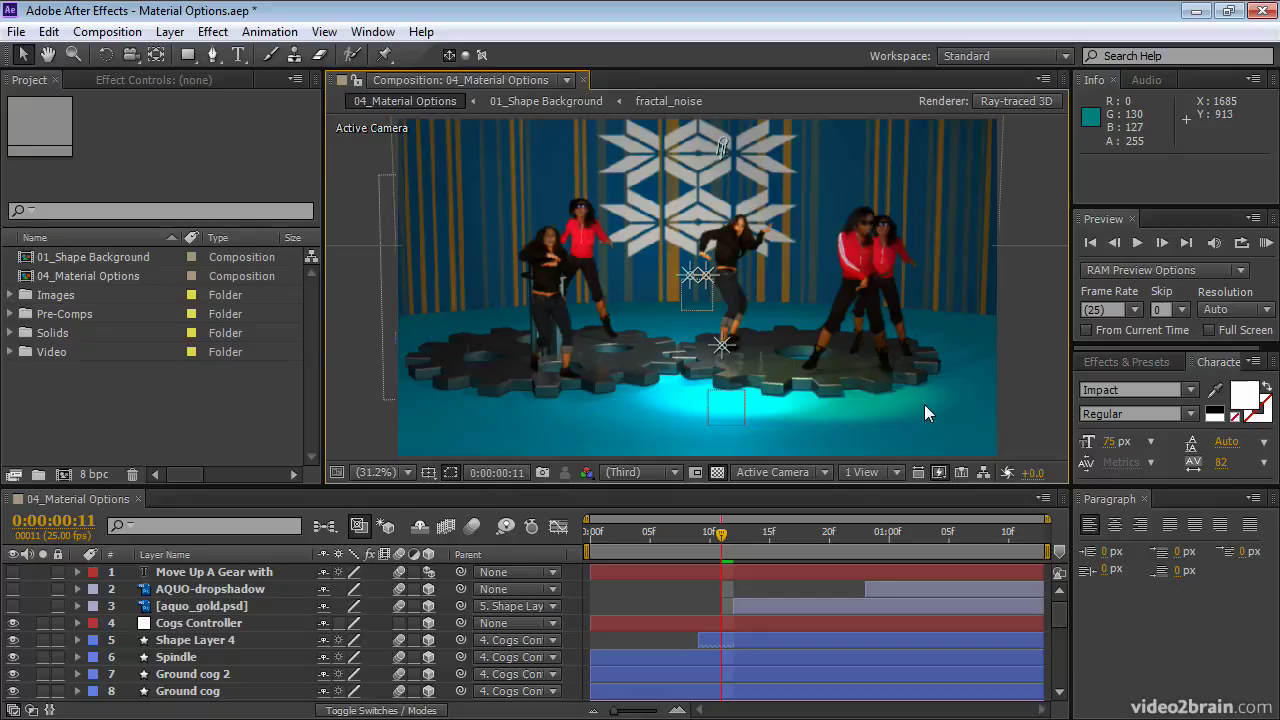
Step: Scrub back to the start of the composition and play a RAM preview, stopping it partway through
drag(703, 551, 425, 521)
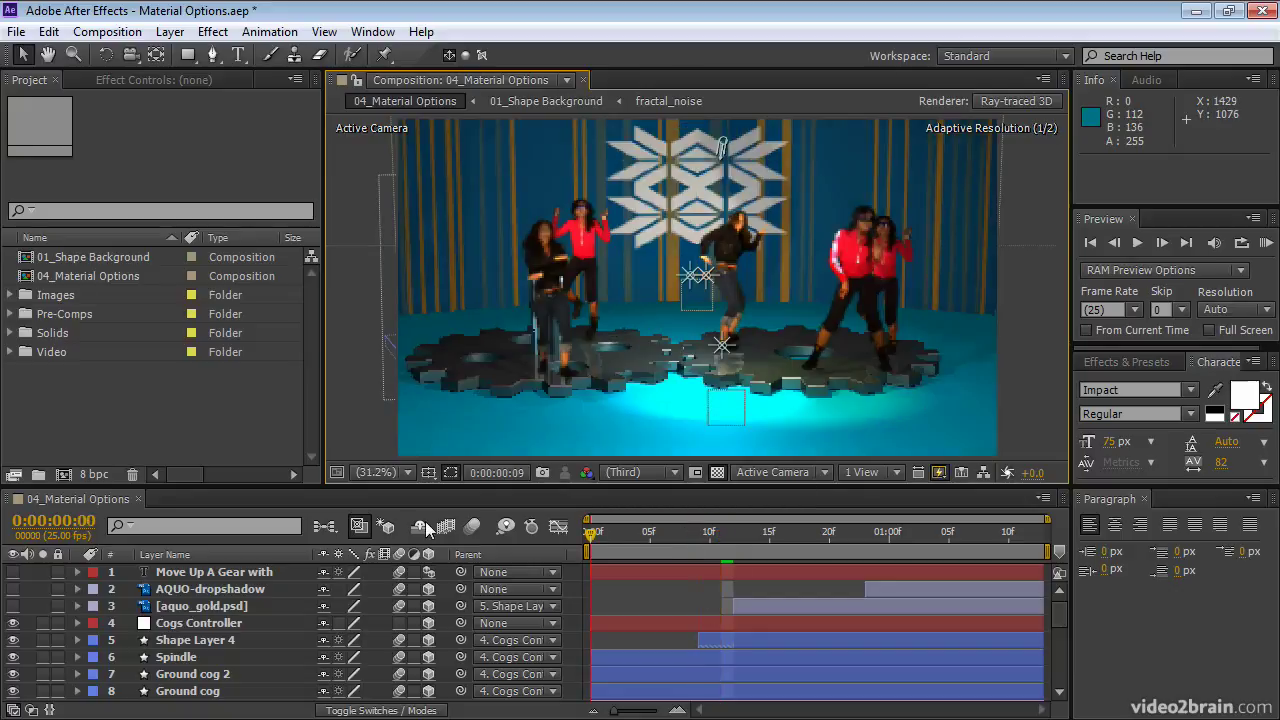
click(1266, 243)
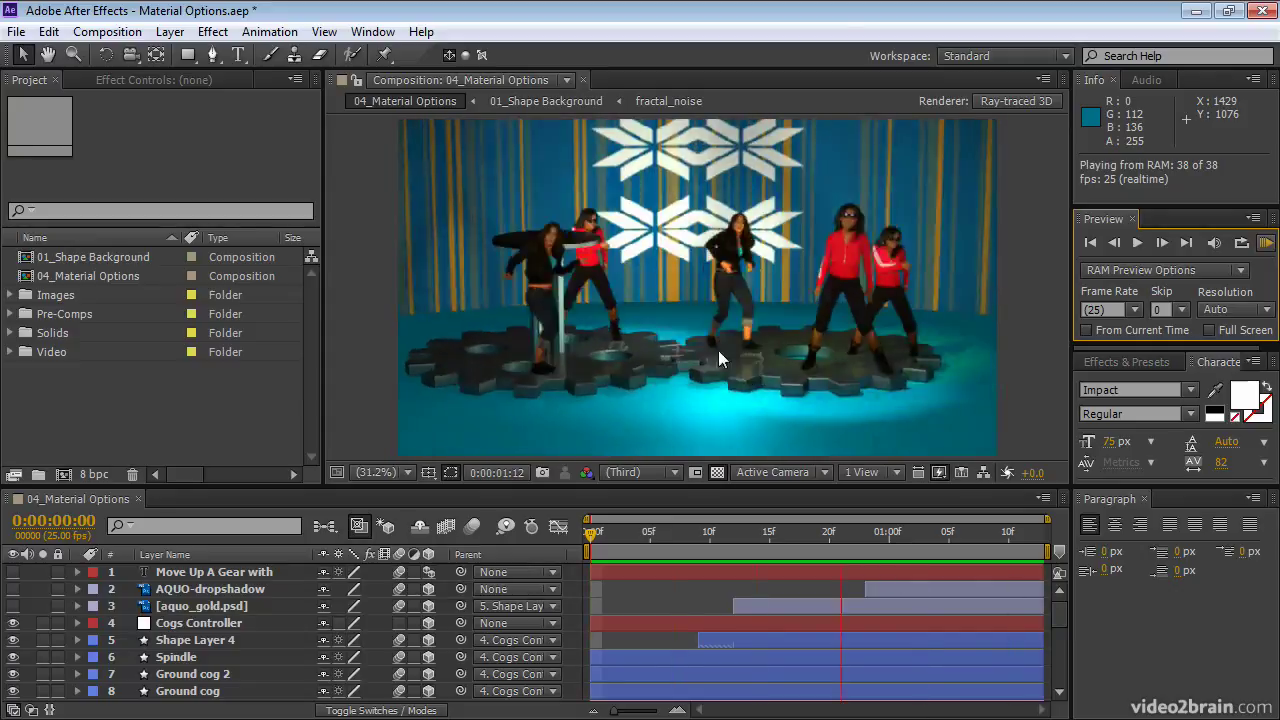
key(space)
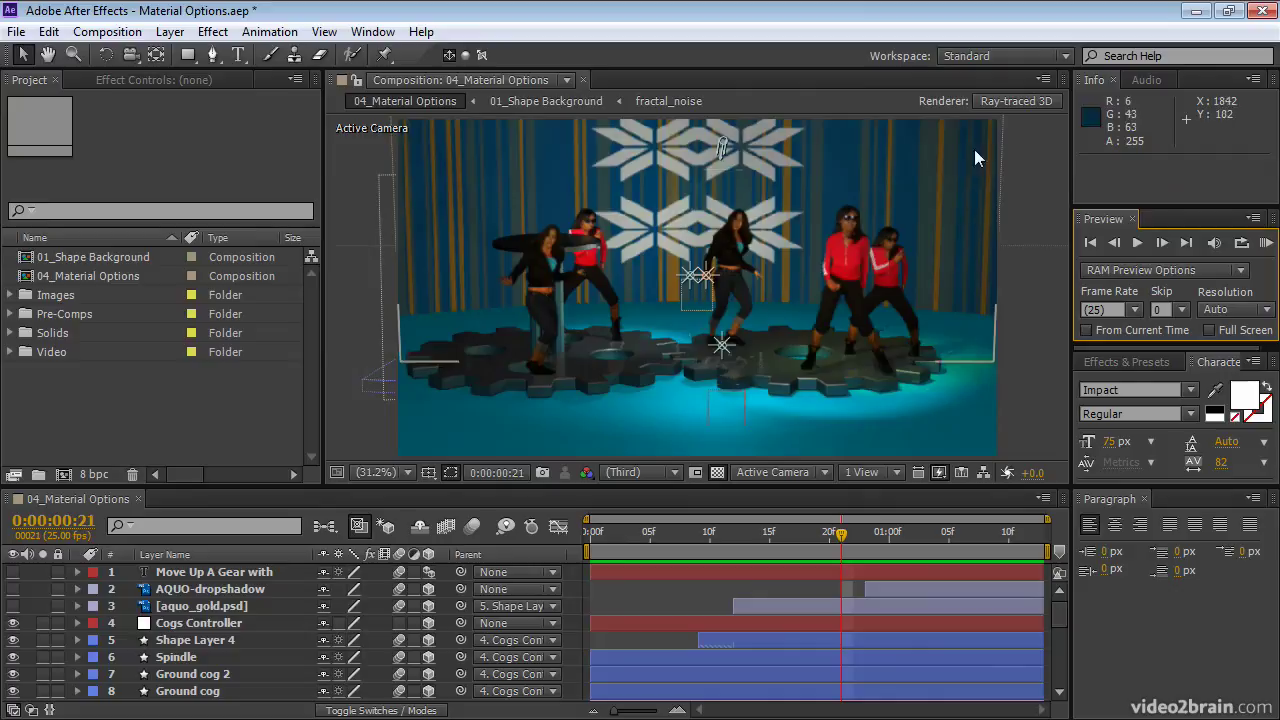
Step: Try the Off (Final Quality) fast preview mode, and return to Adaptive Resolution
click(961, 472)
click(980, 500)
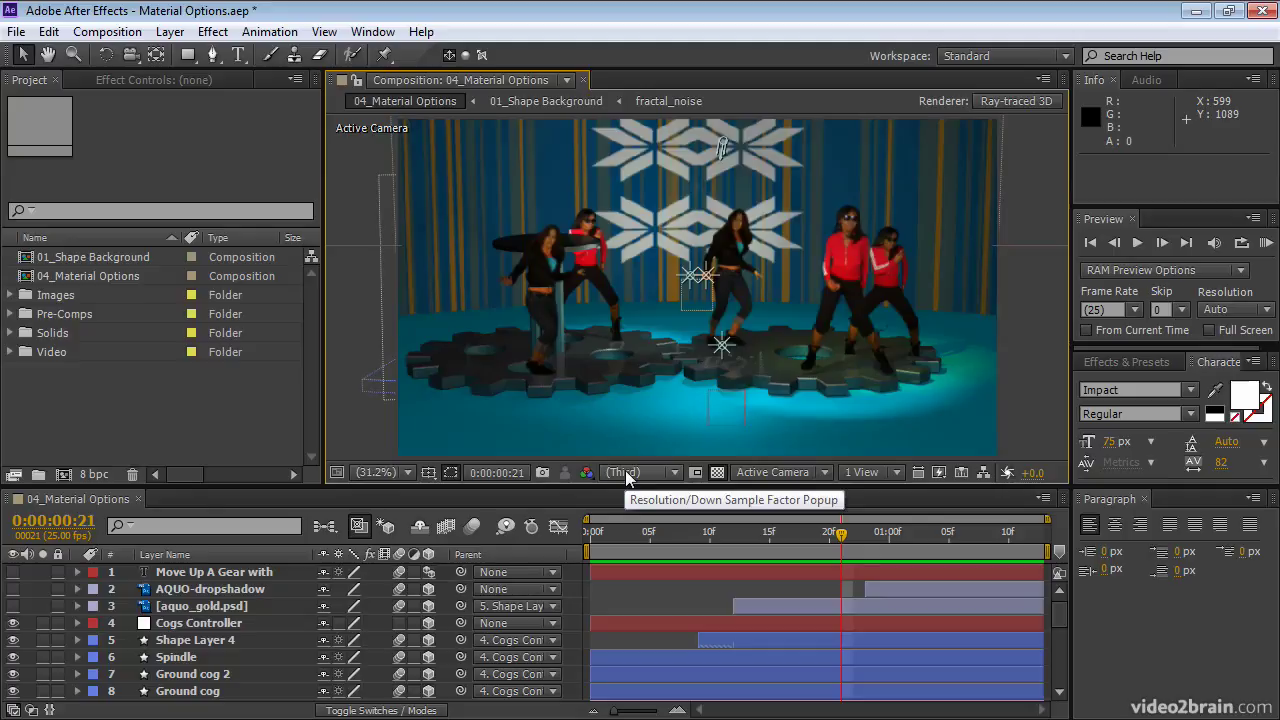
click(939, 473)
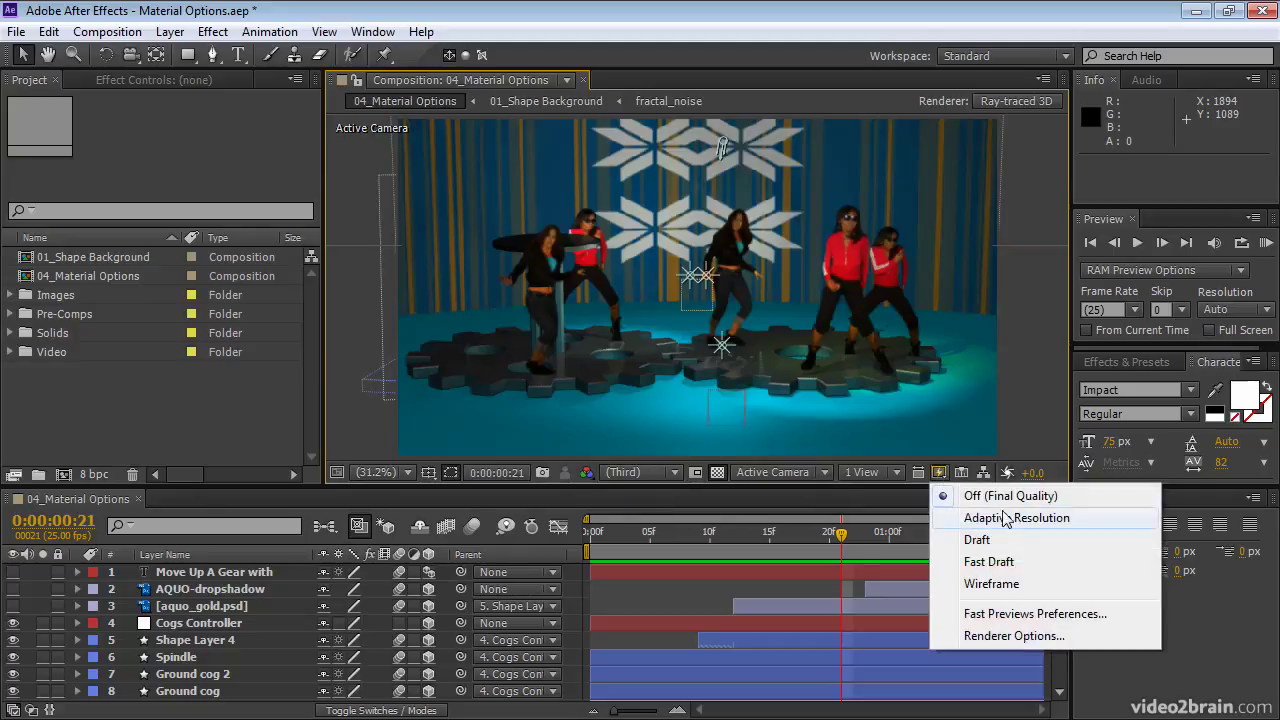
click(1005, 519)
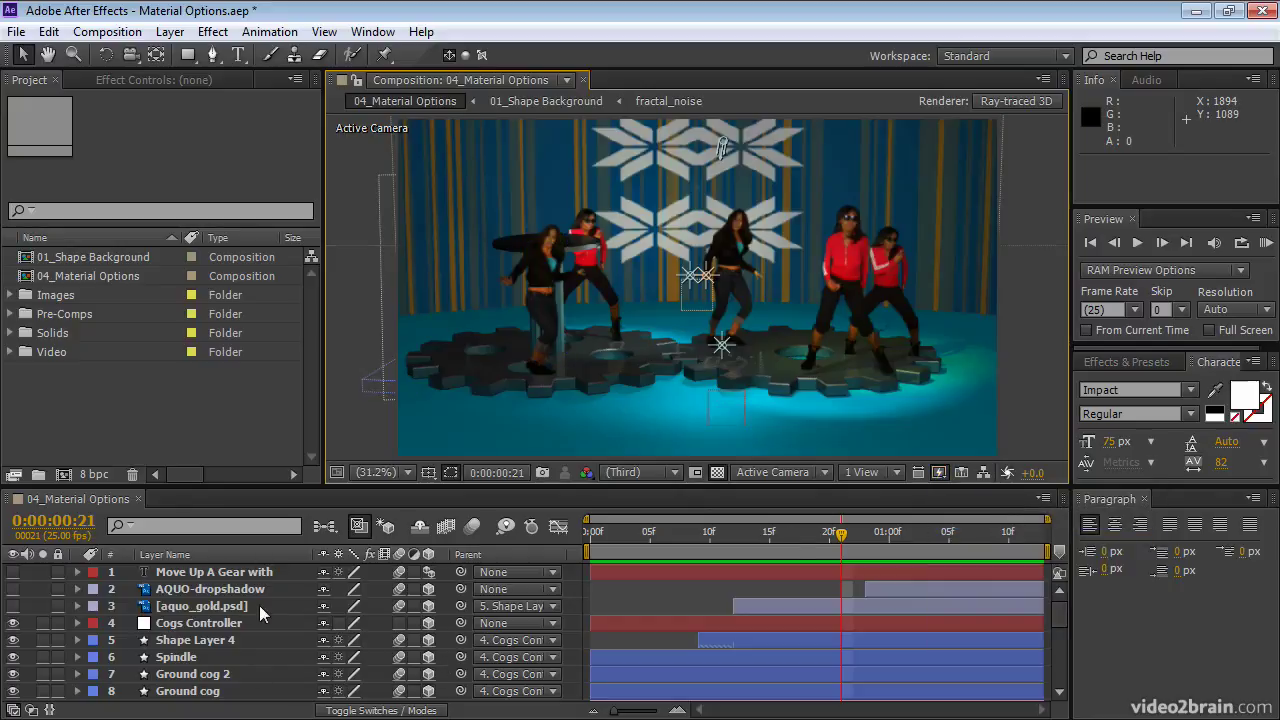
Step: Reveal the Material Options of the Ground cog 2 layer, down to its reflection properties
scroll(262, 600, down, 4)
scroll(260, 615, up, 2)
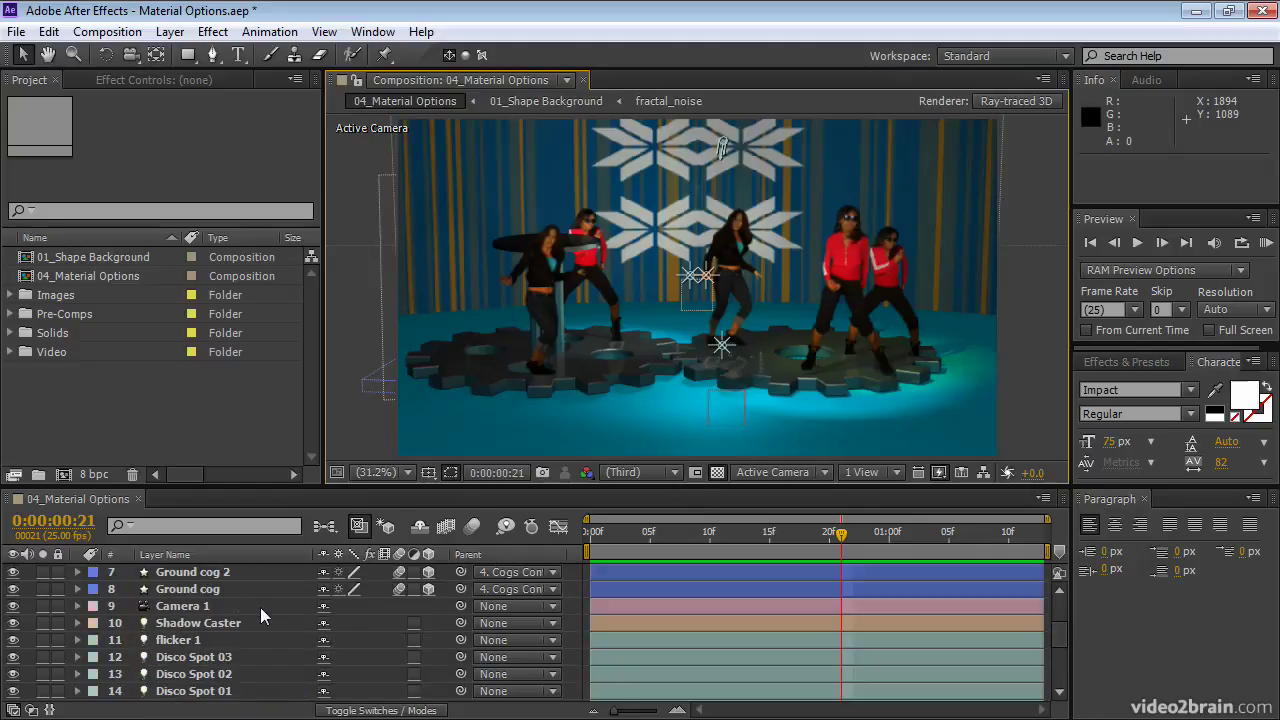
scroll(260, 615, up, 2)
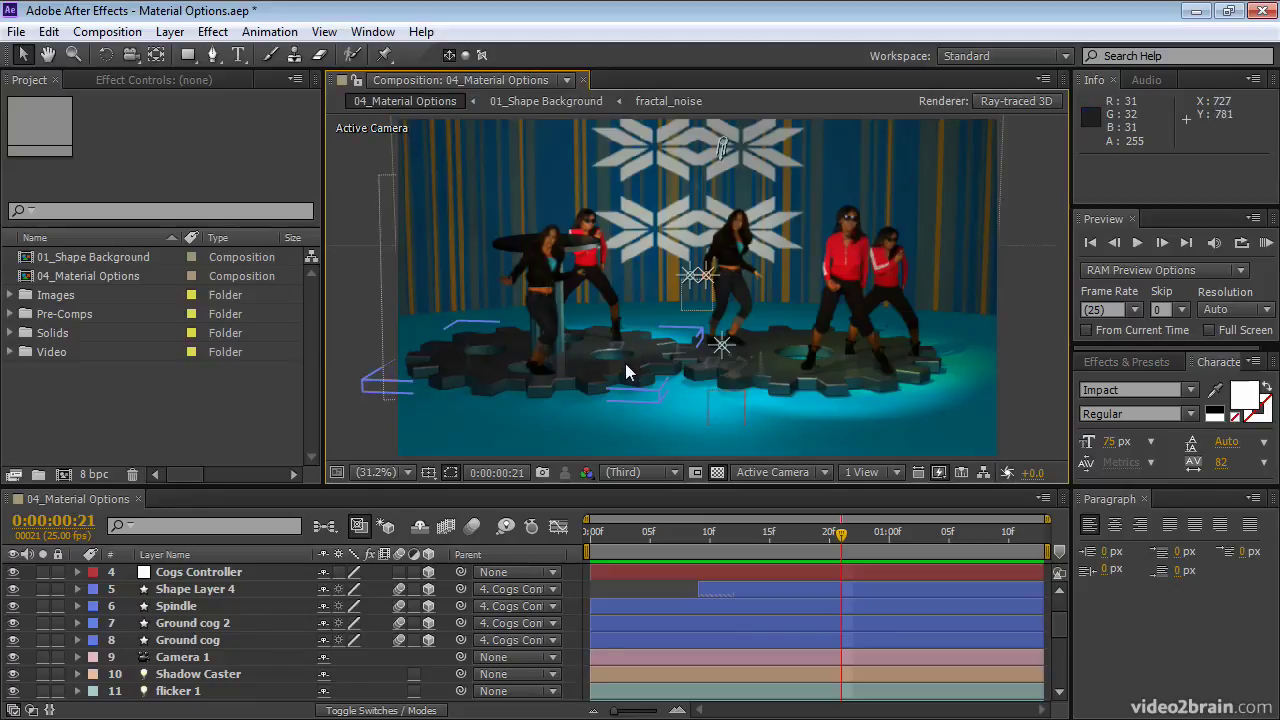
click(198, 625)
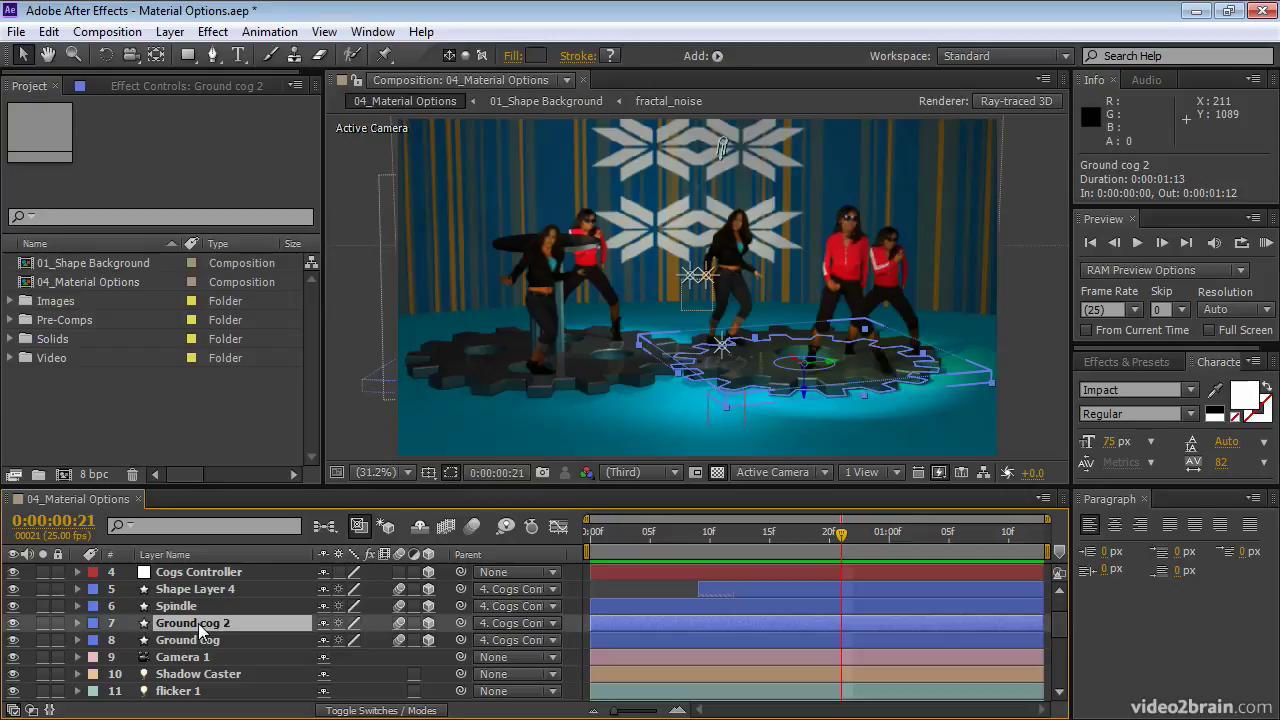
key(a)
key(a)
click(97, 640)
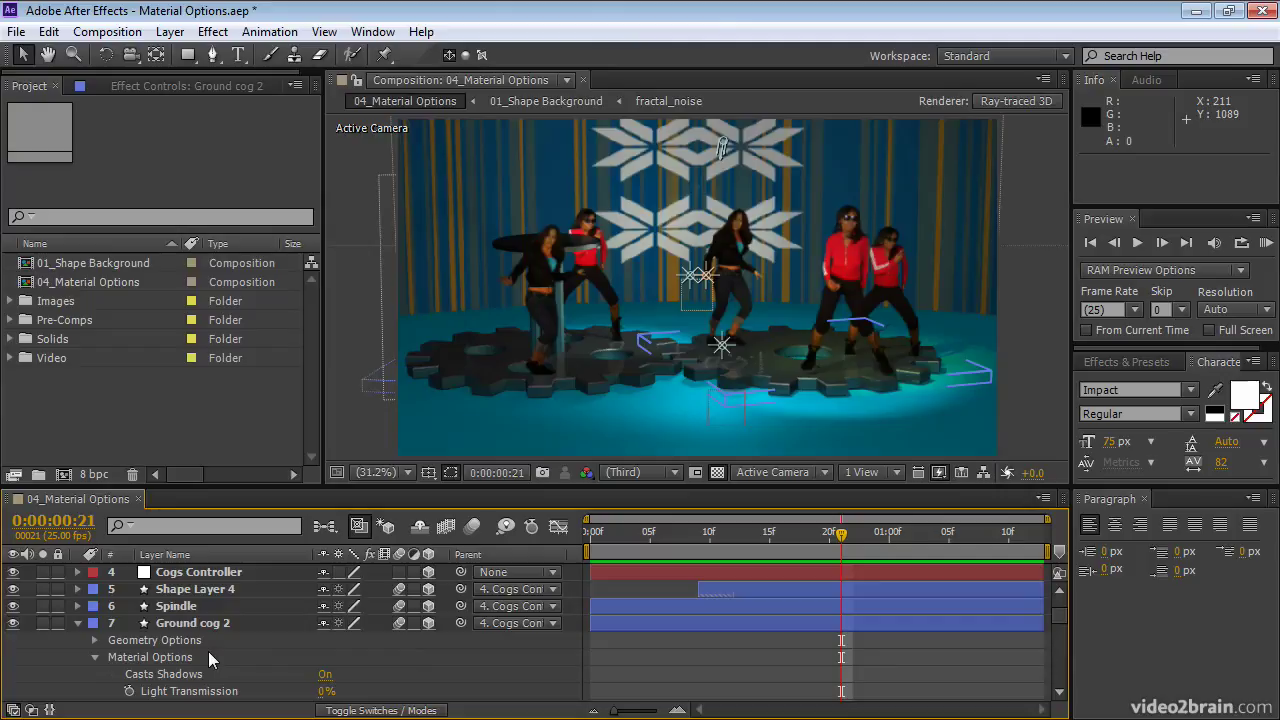
scroll(212, 655, down, 3)
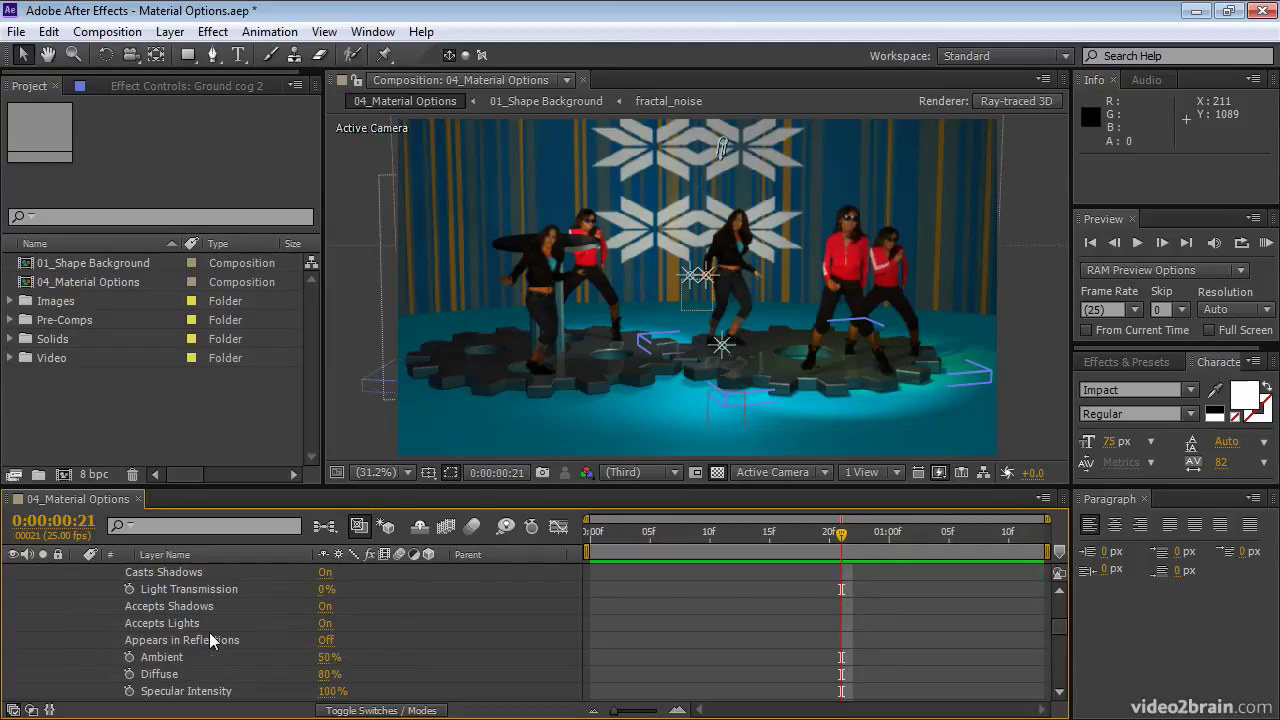
scroll(210, 641, down, 2)
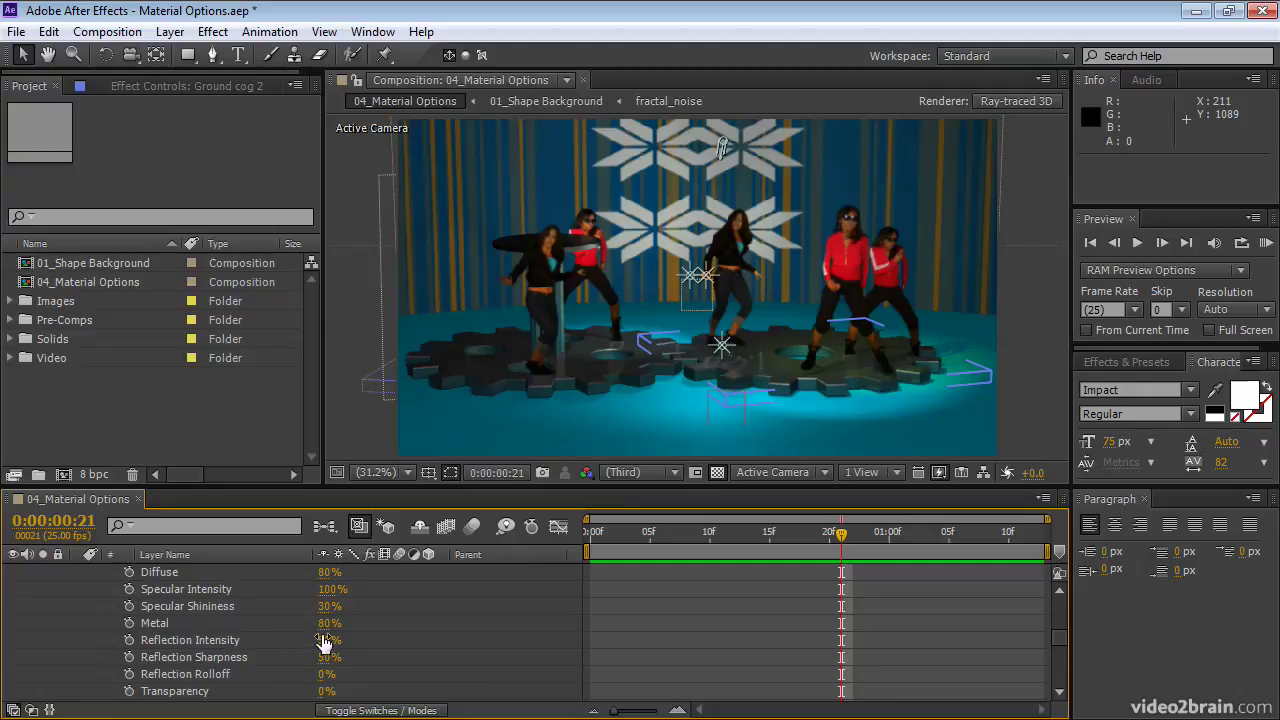
Step: Set the Reflection Intensity of Ground cog 2 to 100%
click(328, 642)
text(100)
key(Return)
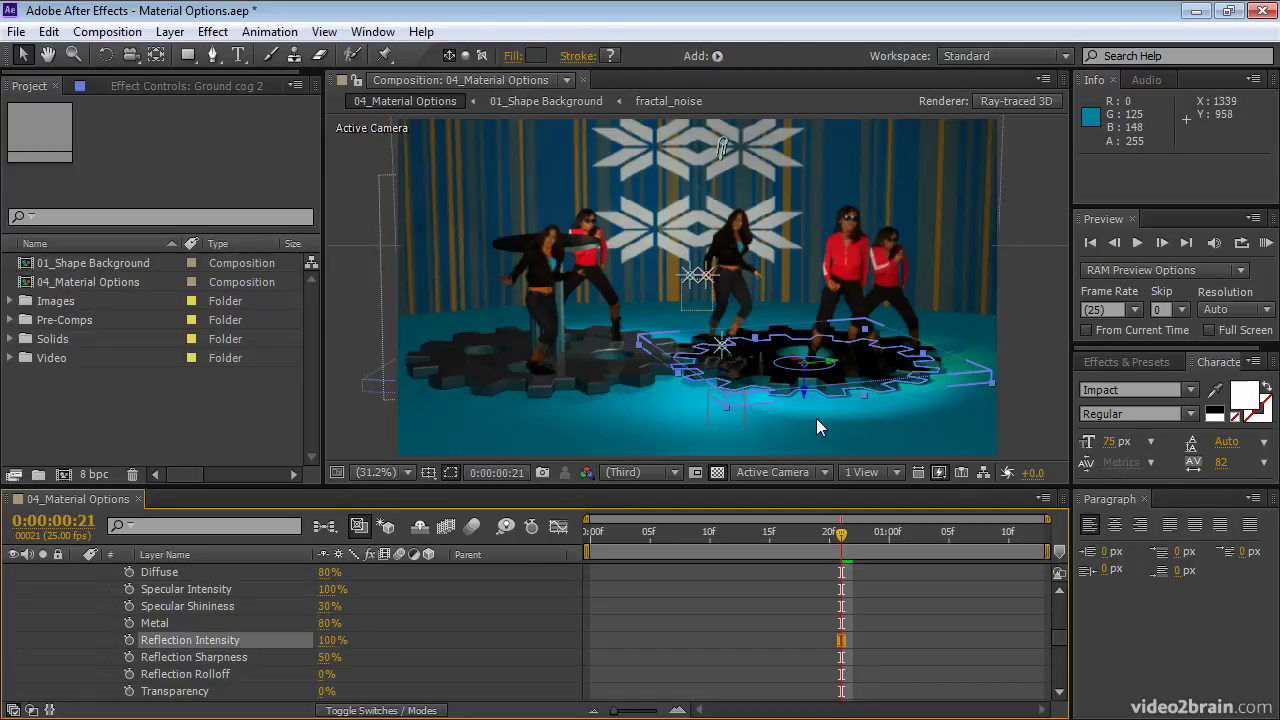
click(816, 426)
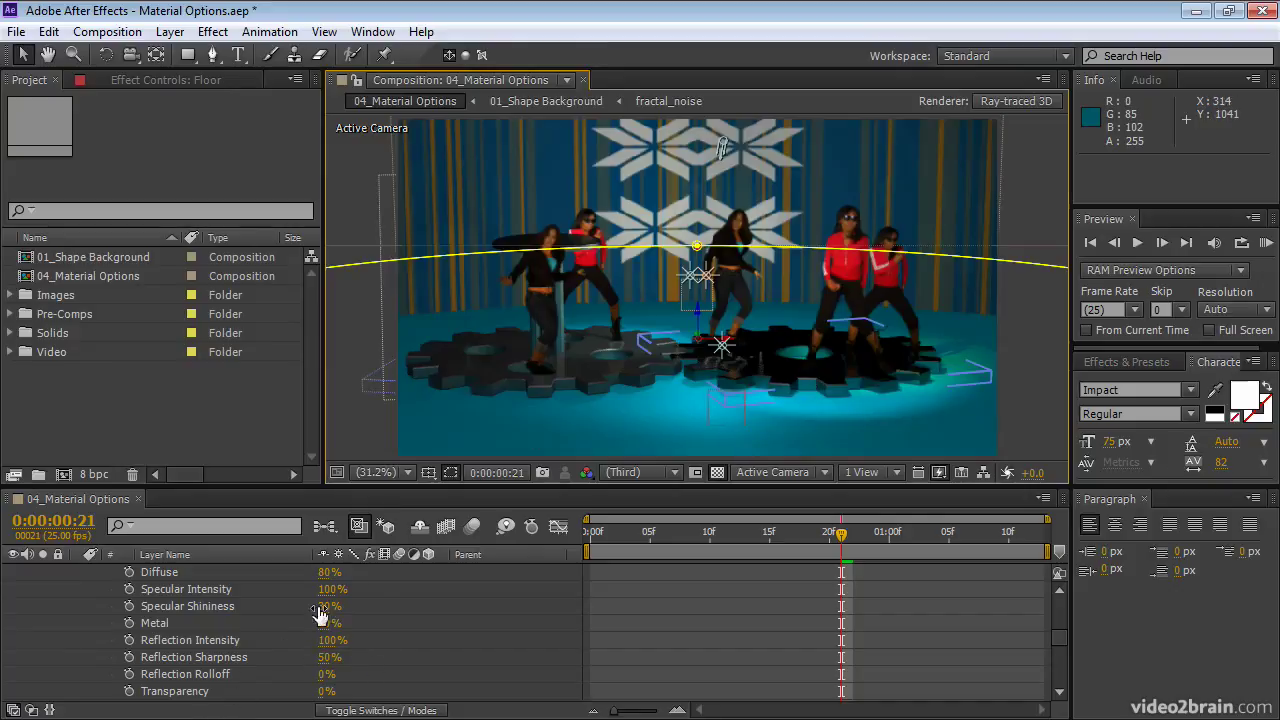
click(329, 641)
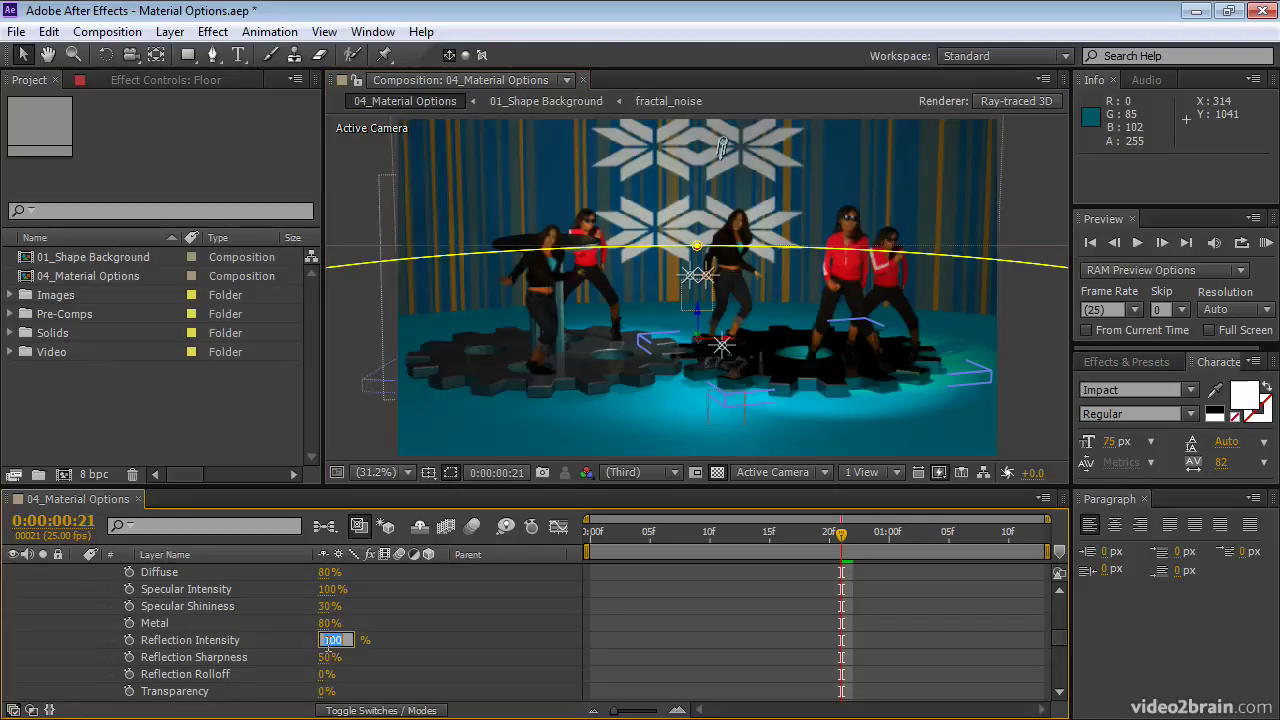
key(Return)
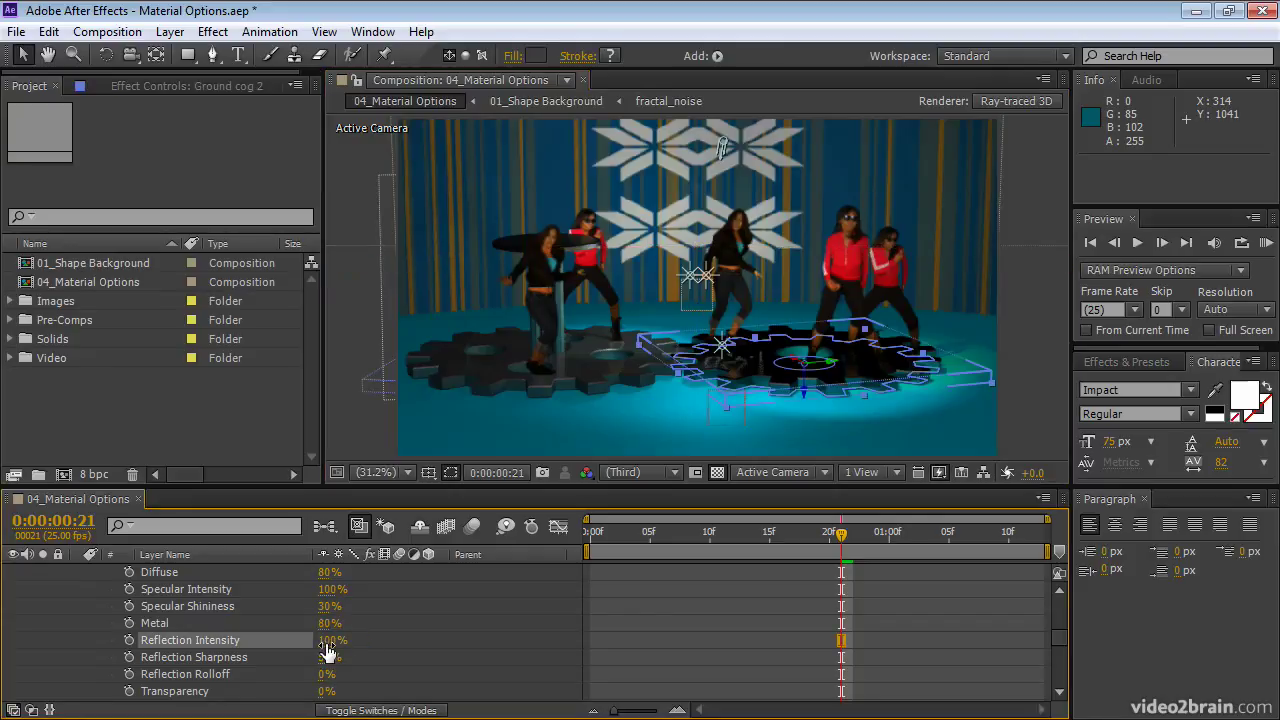
click(417, 603)
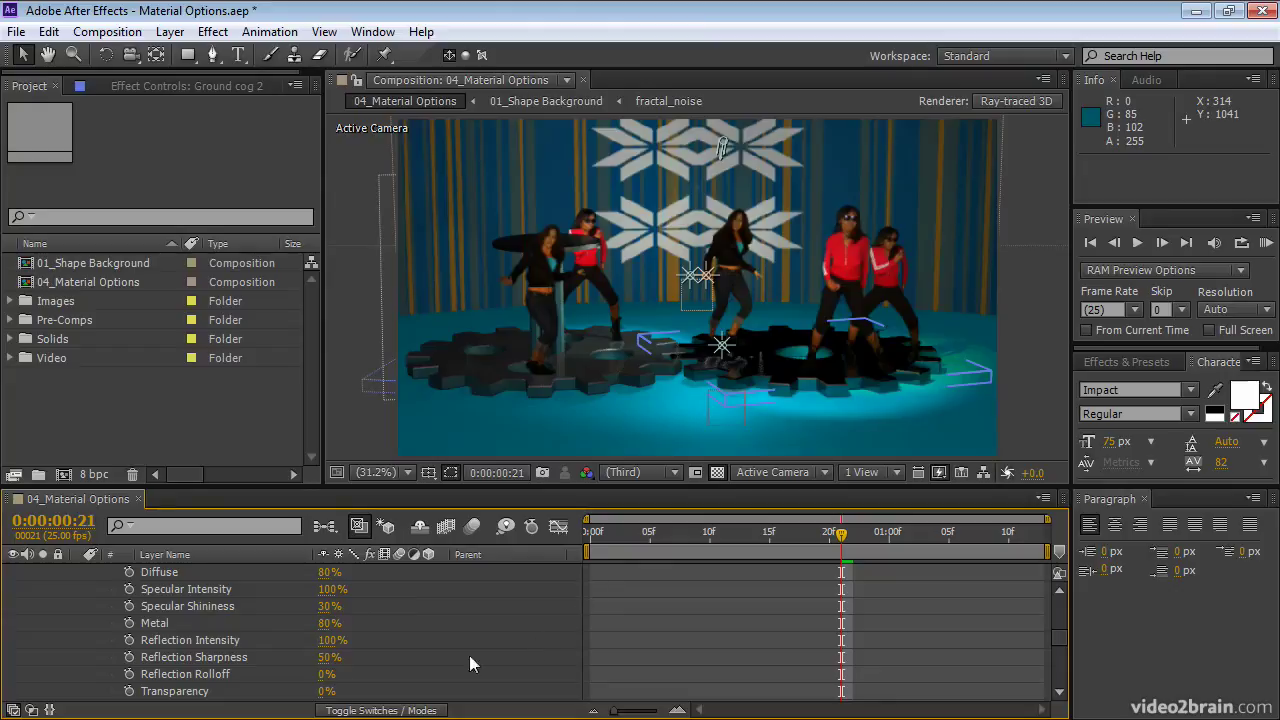
Step: Set the Reflection Intensity of Ground cog 2 to 50%
click(332, 640)
text(50)
key(Return)
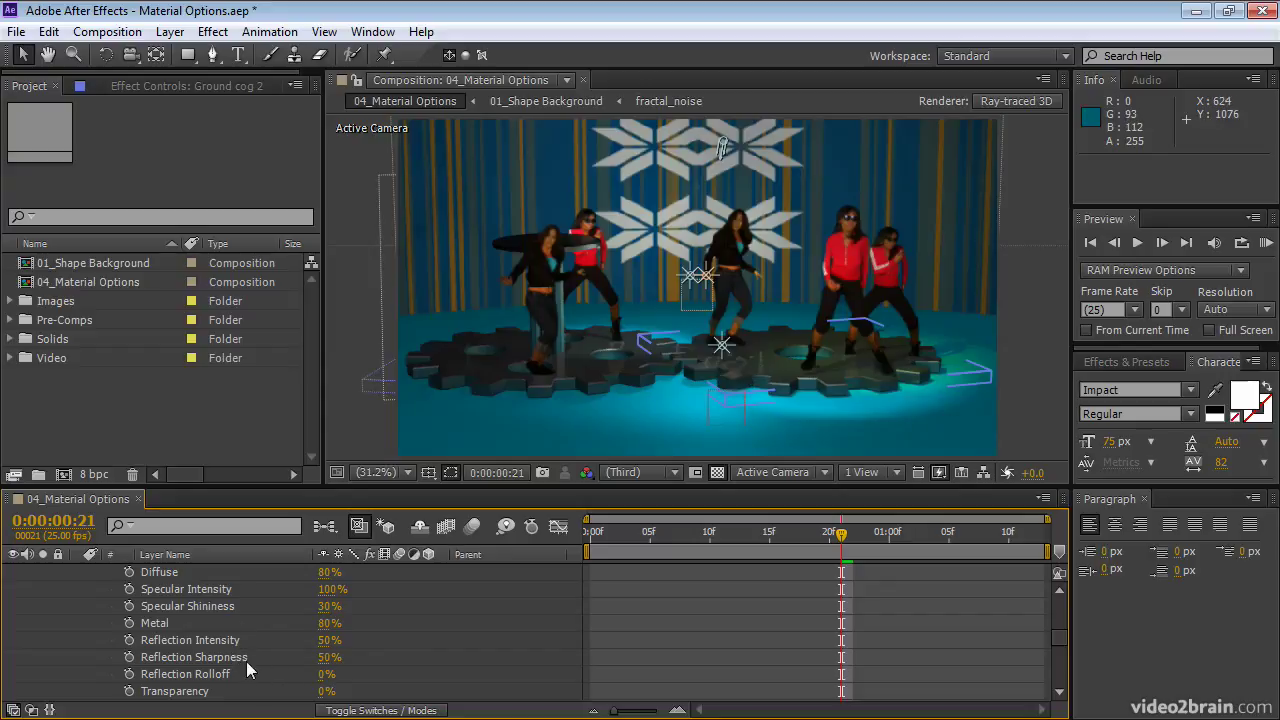
Step: Reveal the Material Options of the hiphopgirl_01_key.mov layer 18 and check its Appears in Reflections setting
scroll(275, 680, up, 2)
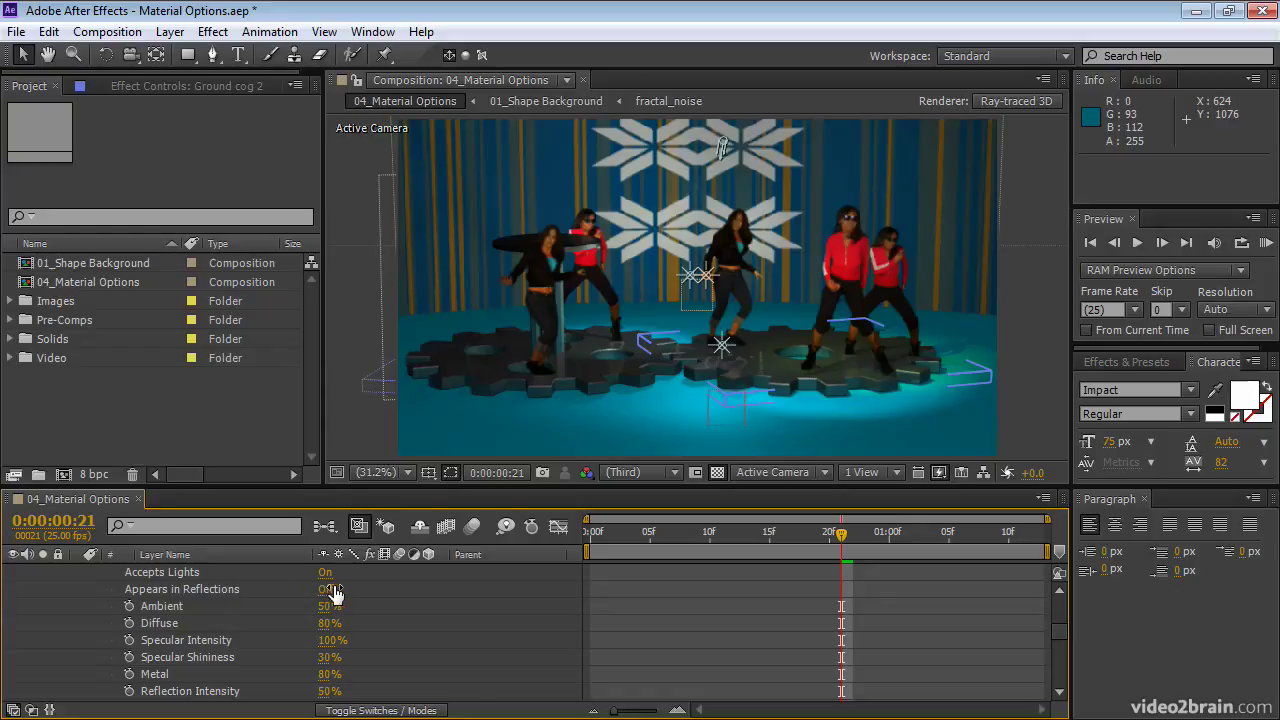
scroll(221, 667, up, 6)
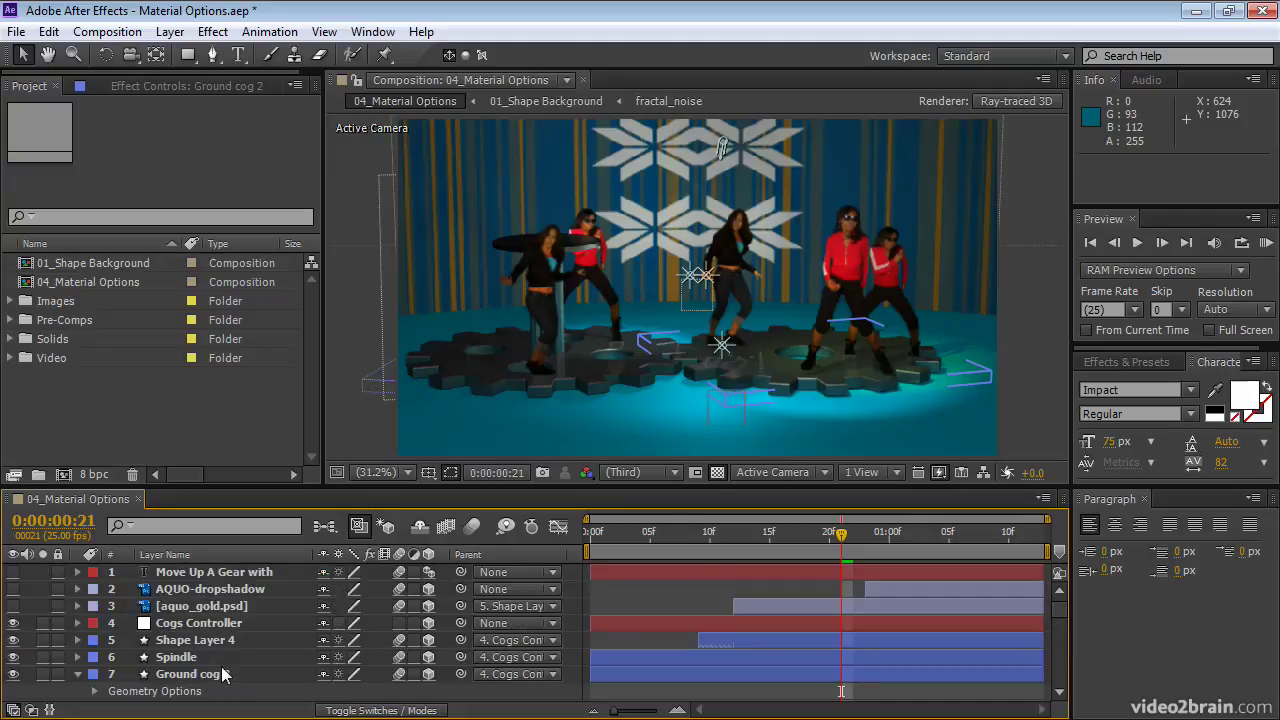
scroll(219, 650, down, 7)
scroll(220, 657, up, 1)
scroll(221, 657, up, 1)
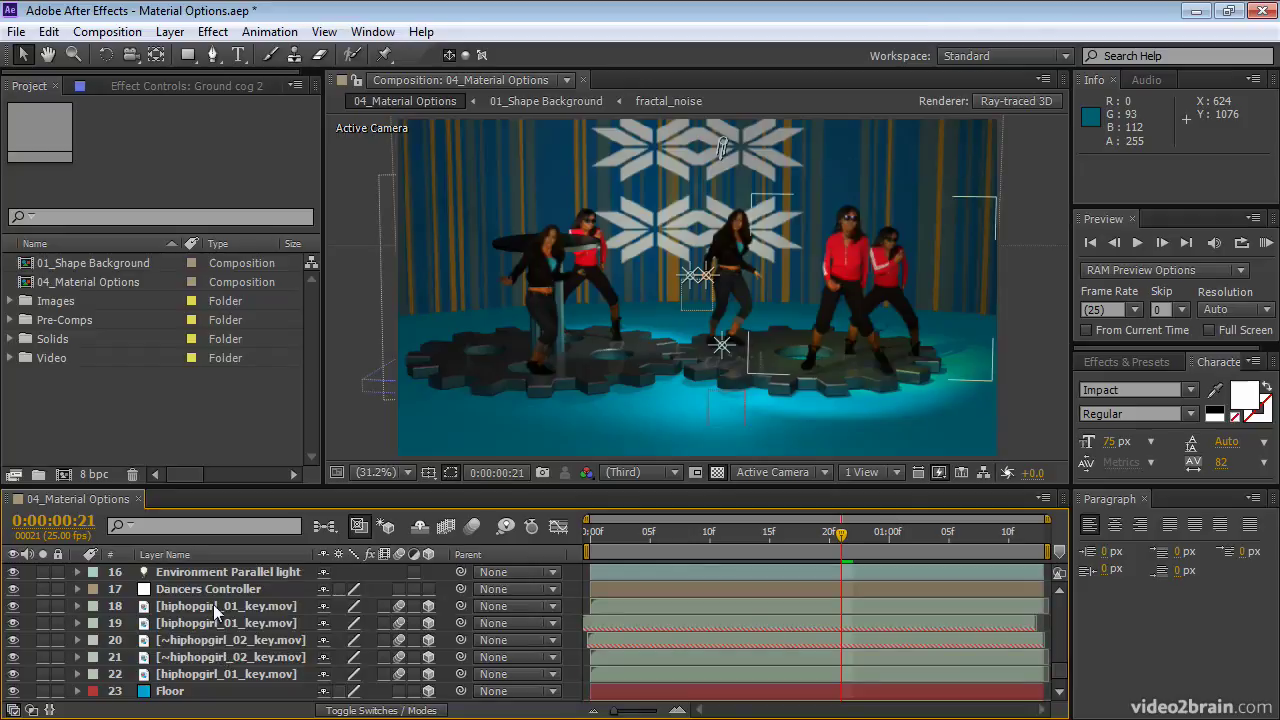
click(213, 605)
key(a)
key(a)
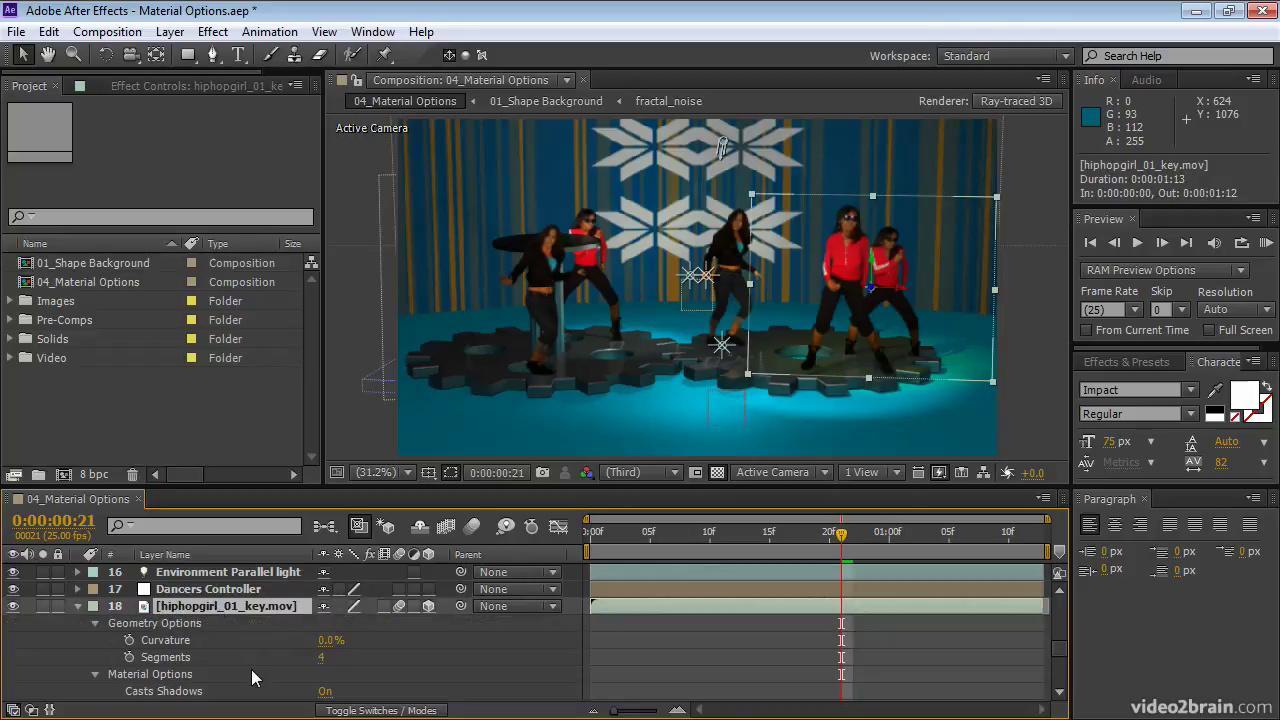
scroll(251, 669, down, 5)
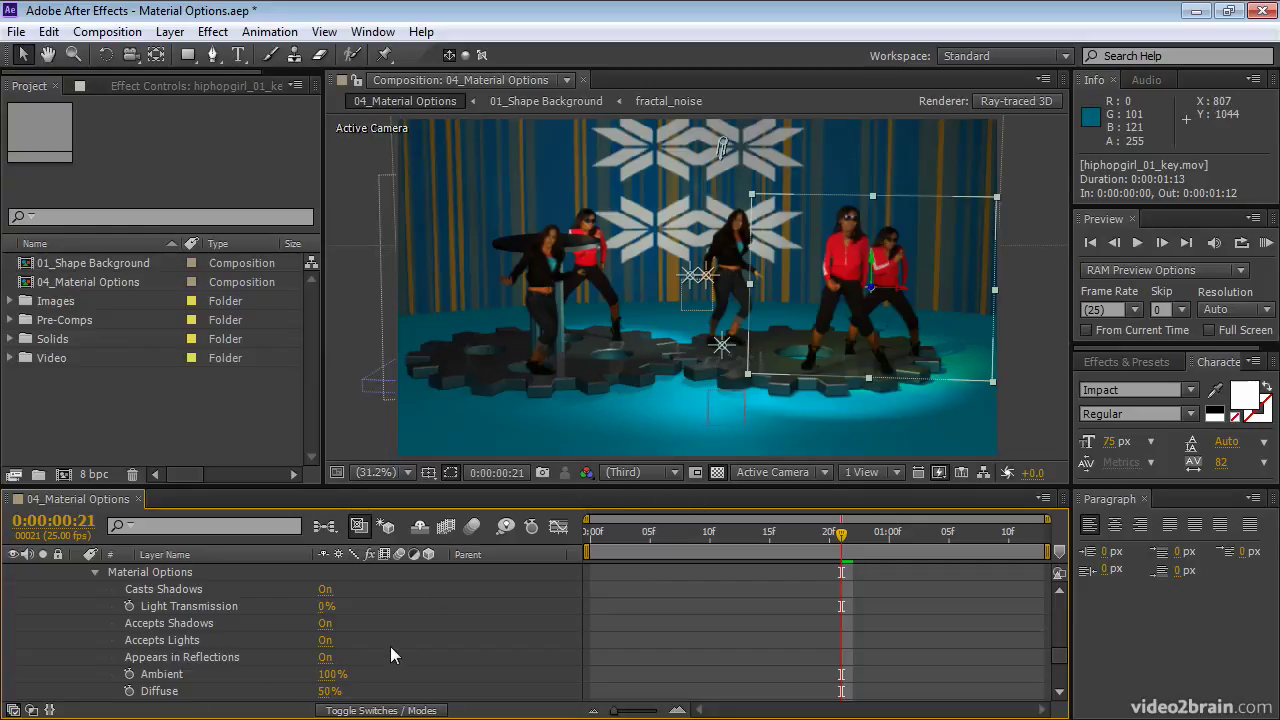
scroll(390, 644, down, 5)
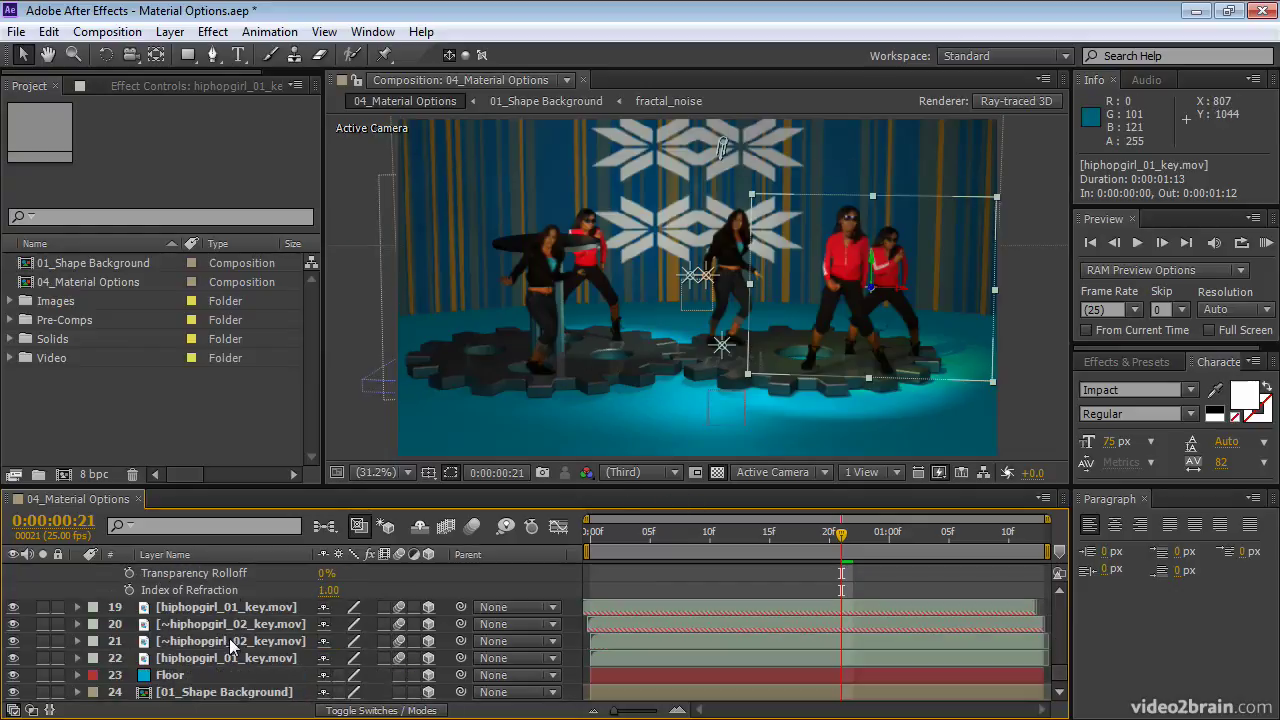
Step: Turn on Appears in Reflections for the 01_Shape Background layer
click(209, 694)
scroll(212, 700, down, 5)
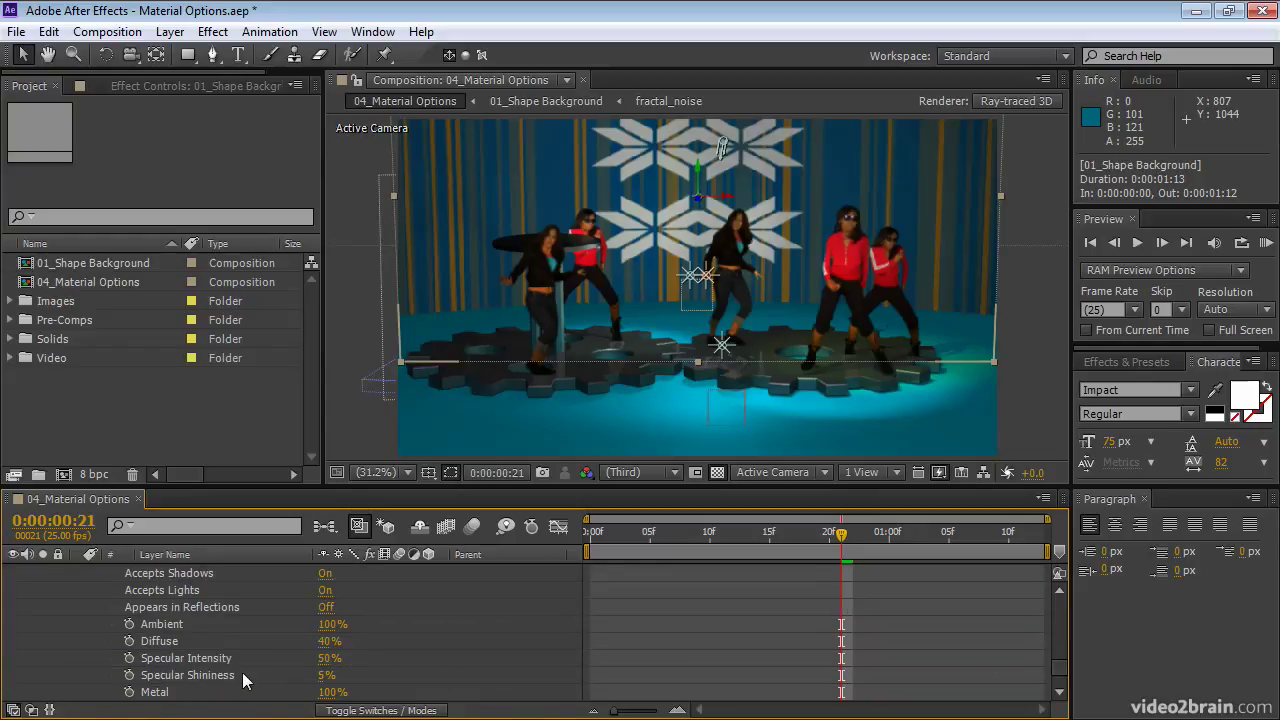
click(326, 608)
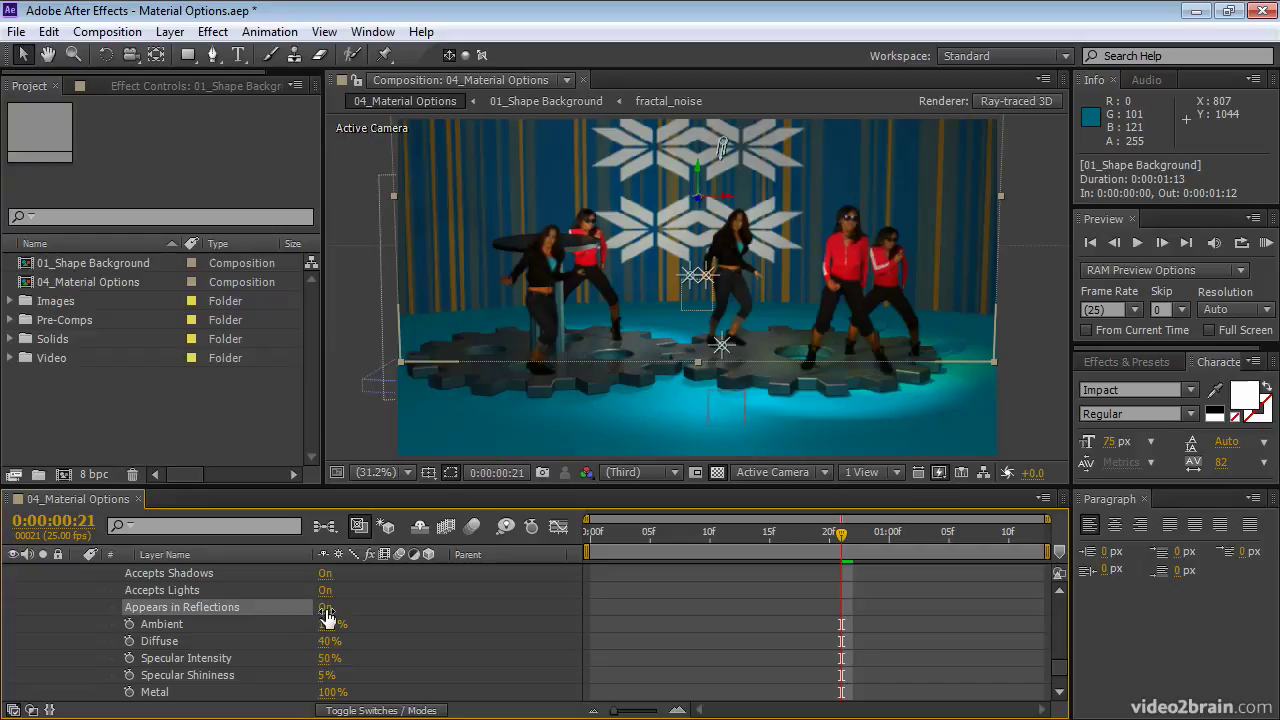
Step: Scrub to frame 8 and render a RAM preview to examine the reflections on the cogs
click(651, 533)
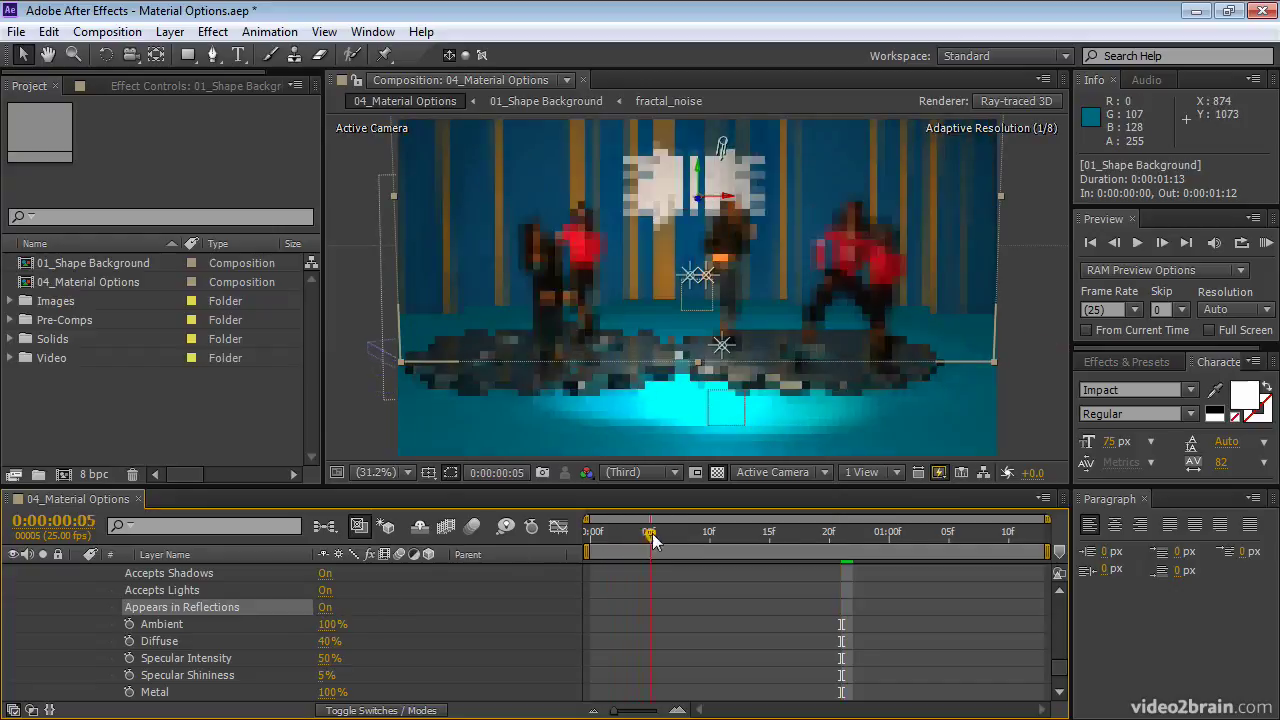
drag(651, 537, 686, 535)
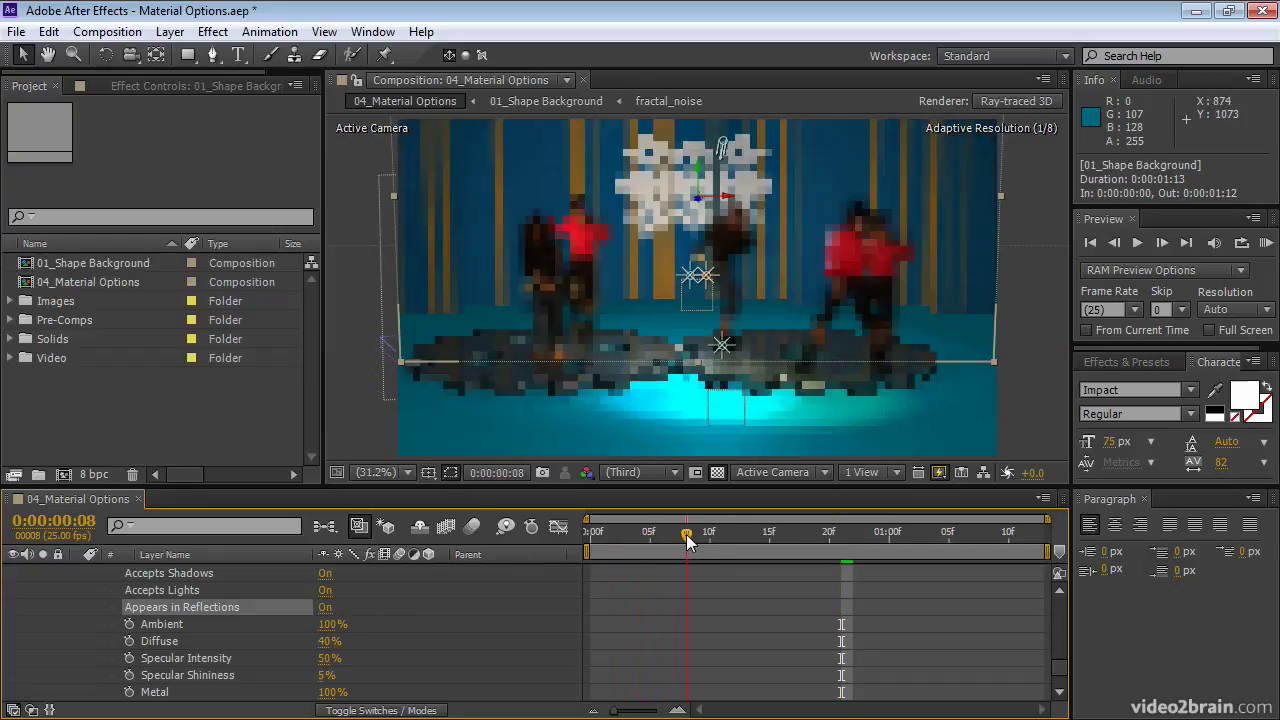
click(1266, 244)
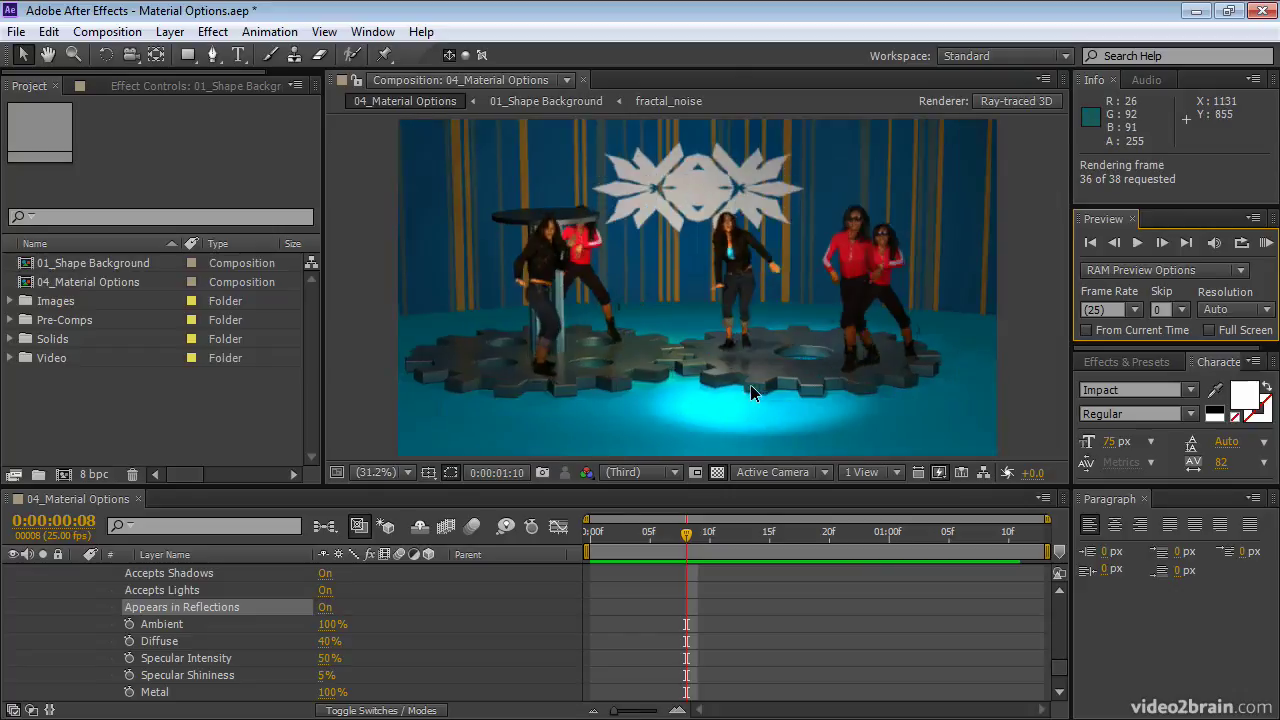
key(space)
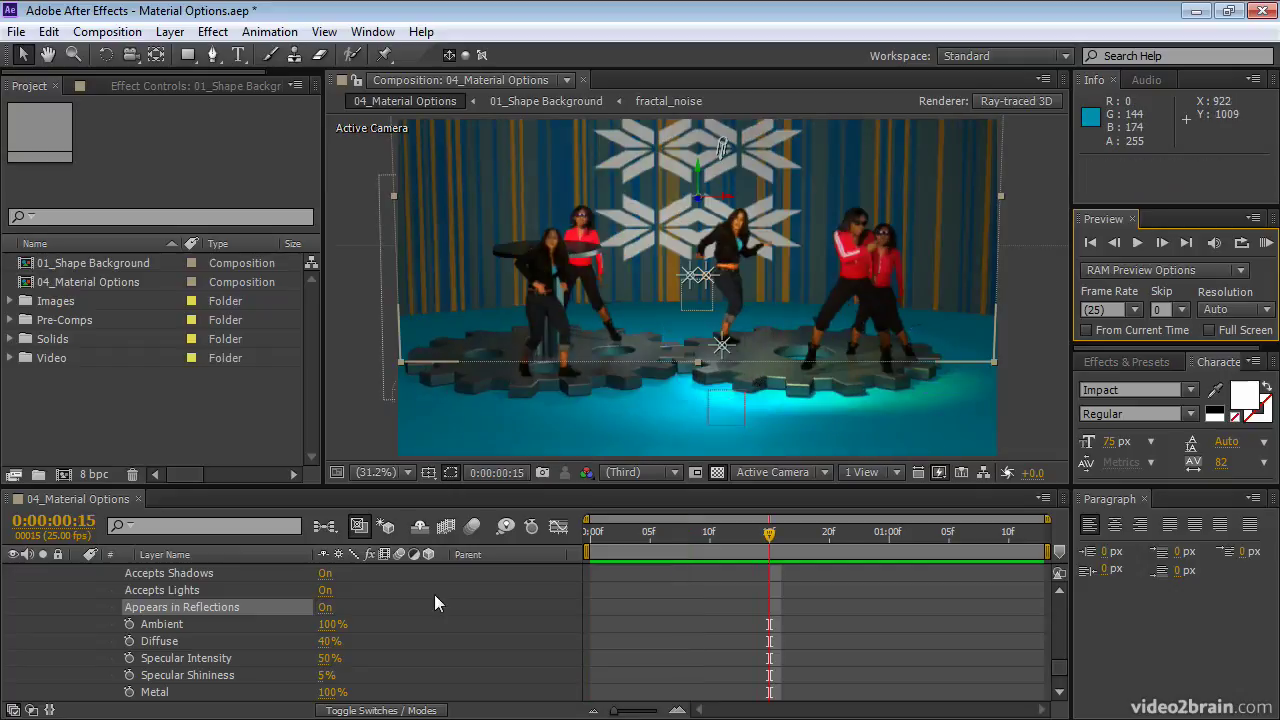
Step: Reveal only the modified properties of the Ground cog 2 layer
scroll(310, 641, down, 10)
scroll(314, 641, up, 3)
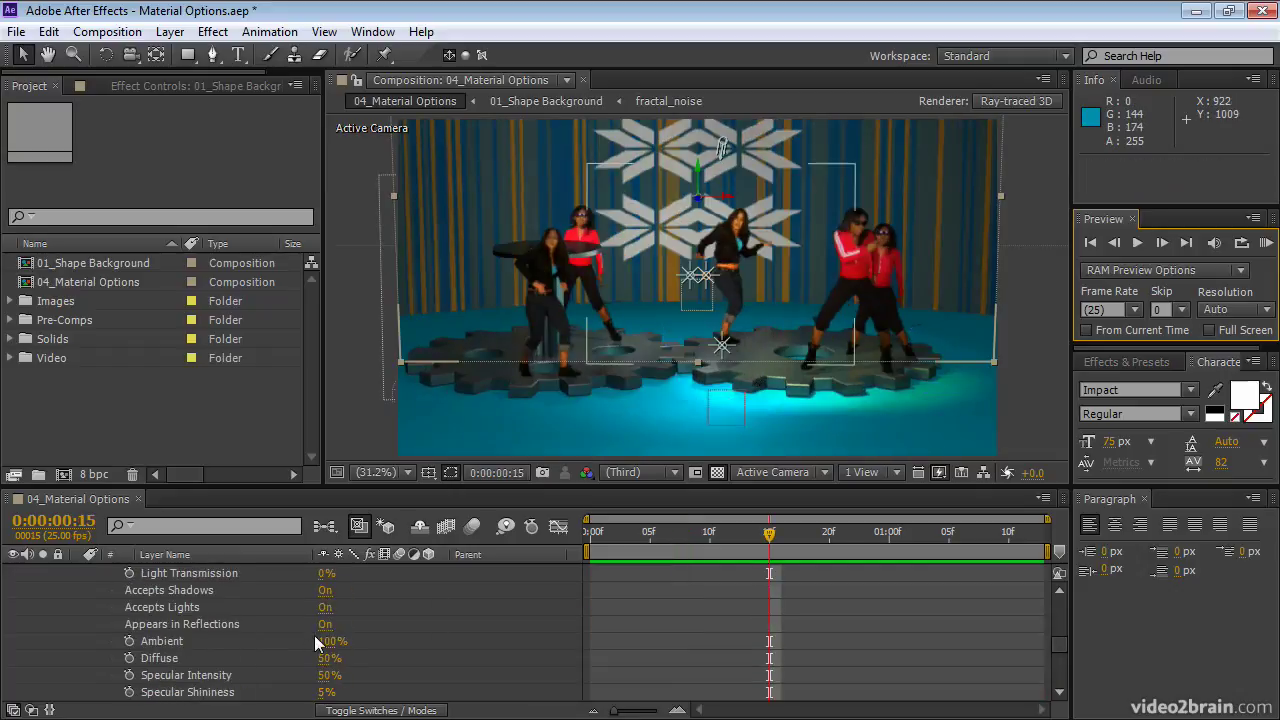
scroll(316, 643, up, 2)
scroll(314, 635, down, 2)
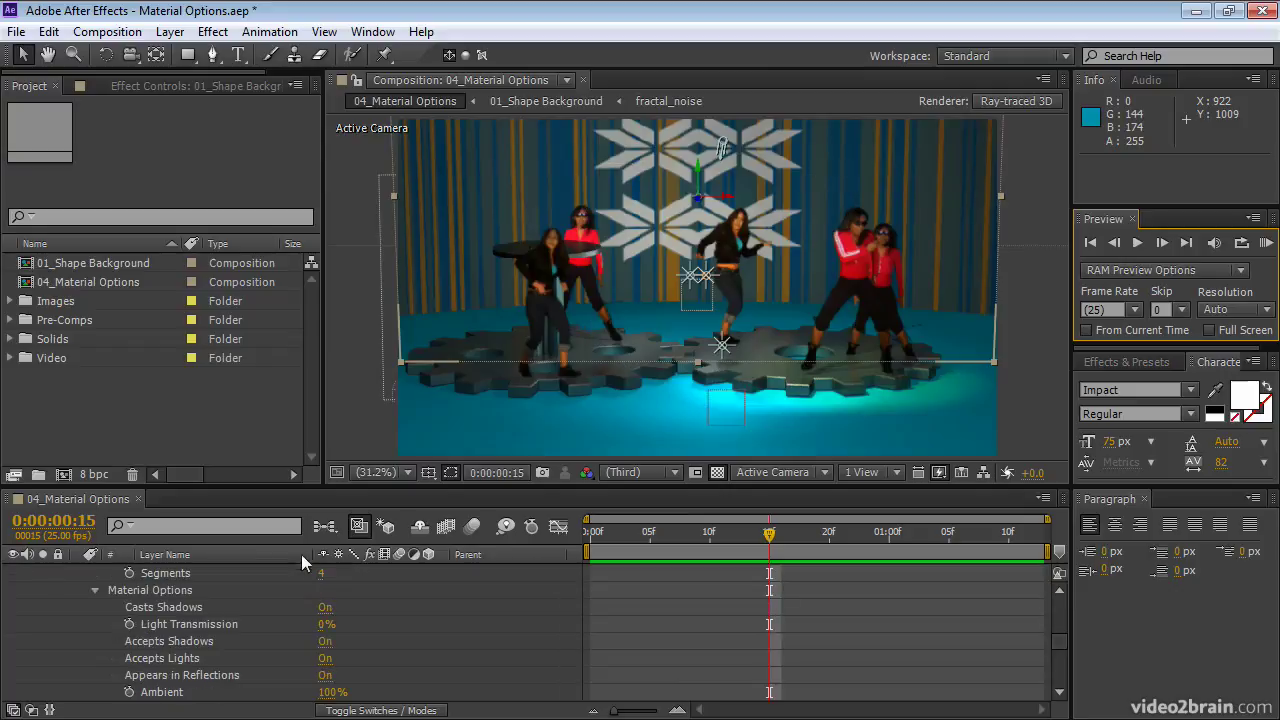
scroll(295, 590, up, 4)
scroll(276, 625, down, 2)
scroll(266, 637, up, 1)
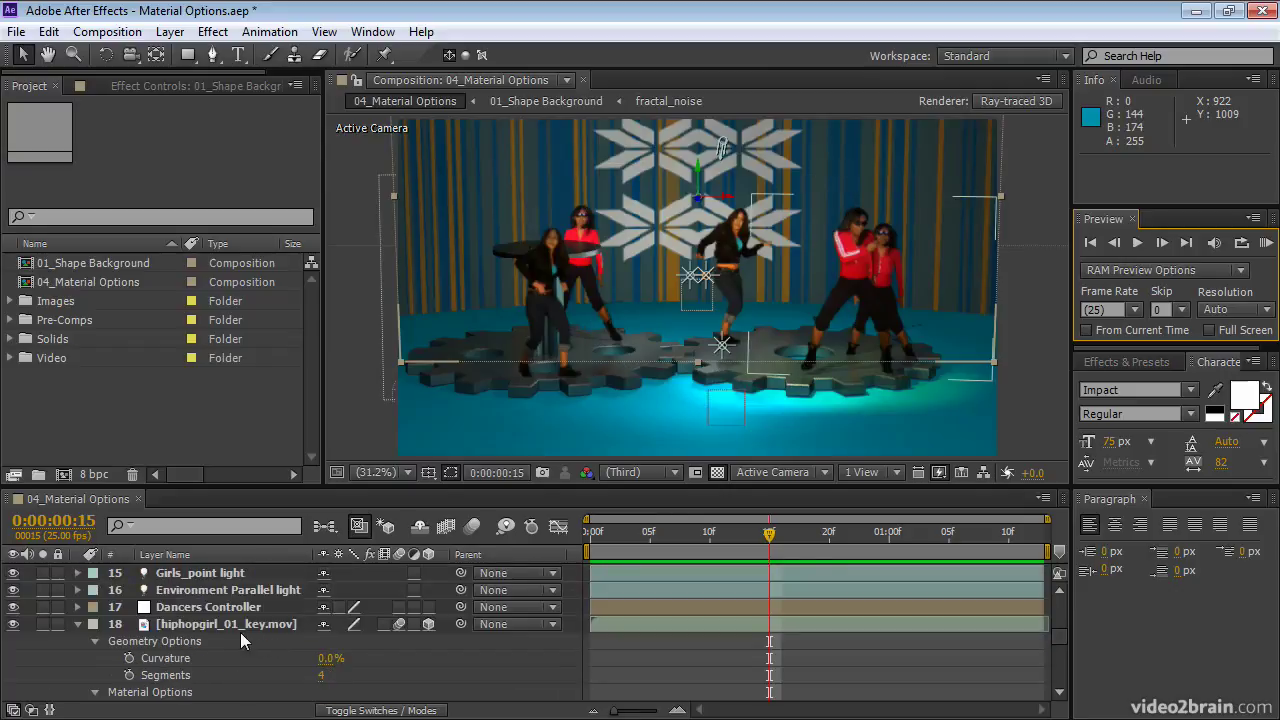
scroll(233, 626, up, 9)
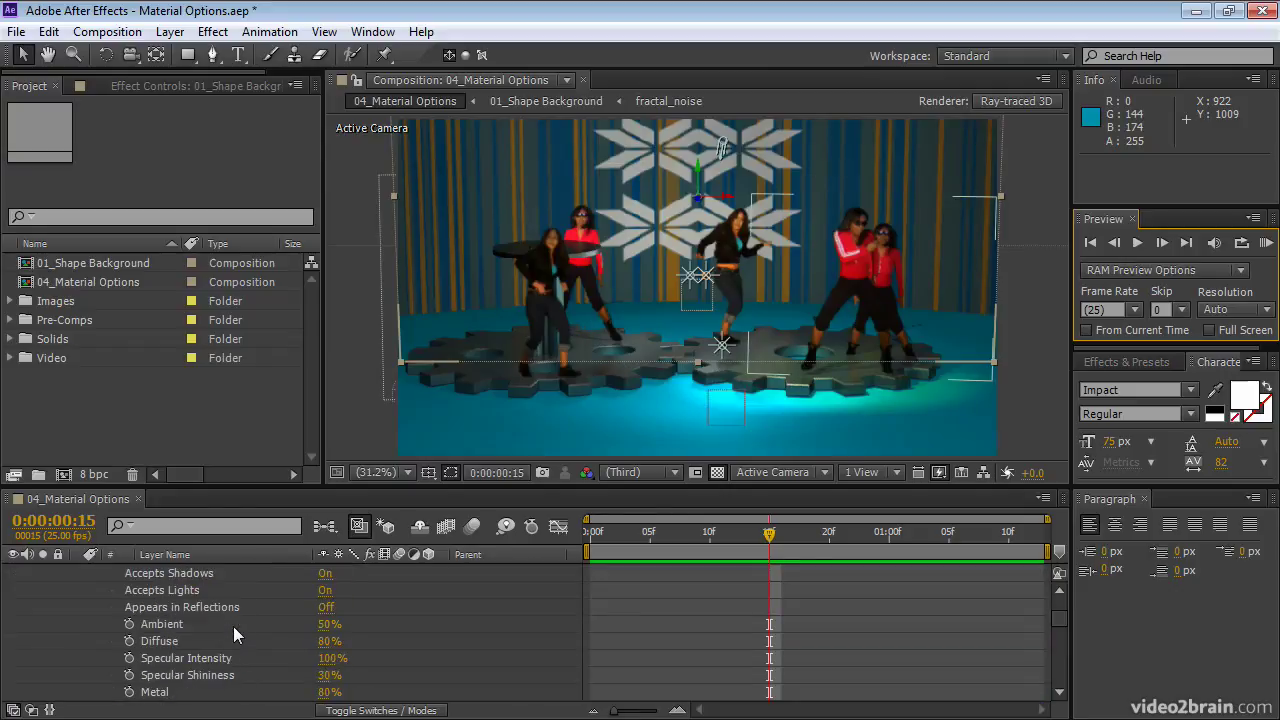
click(223, 578)
click(224, 590)
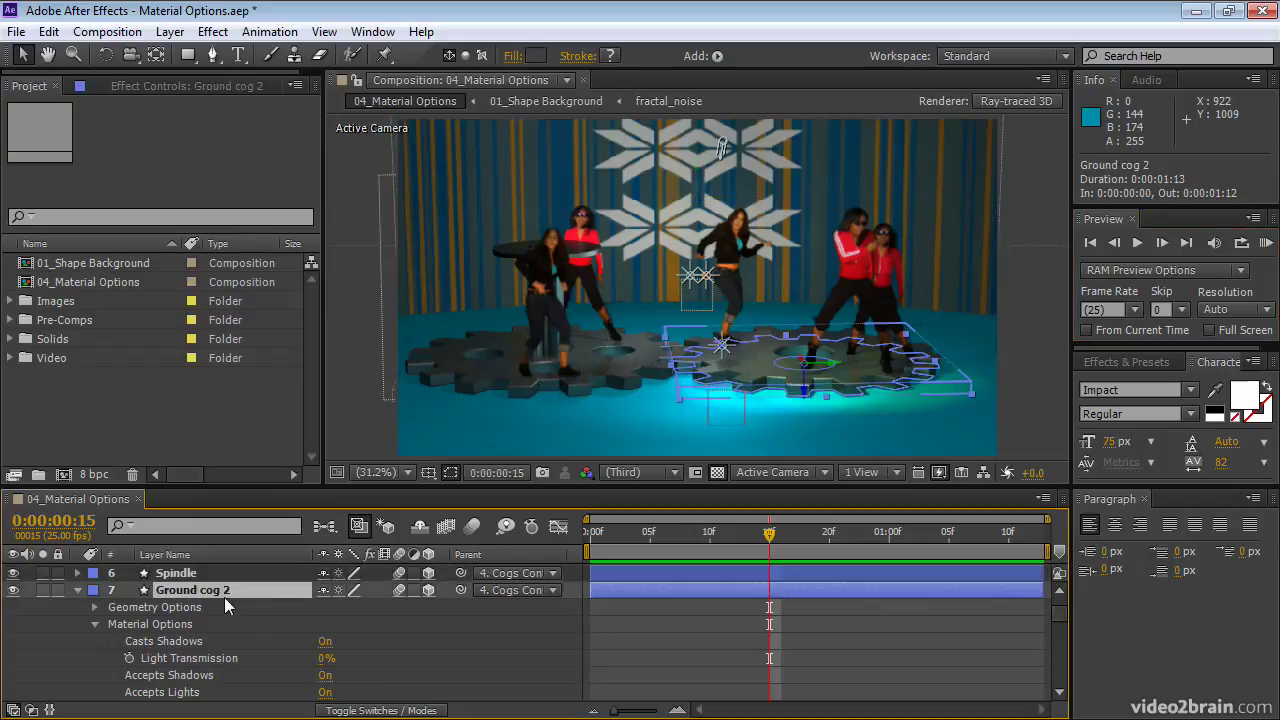
click(269, 31)
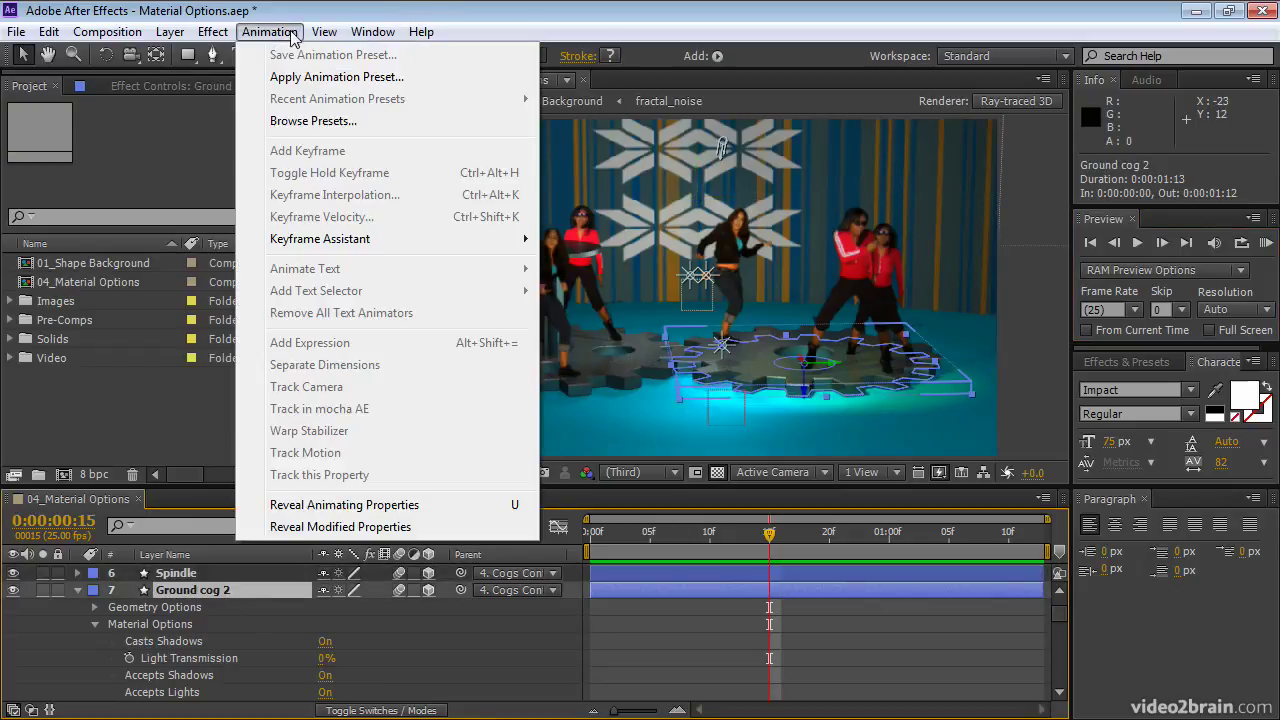
click(322, 527)
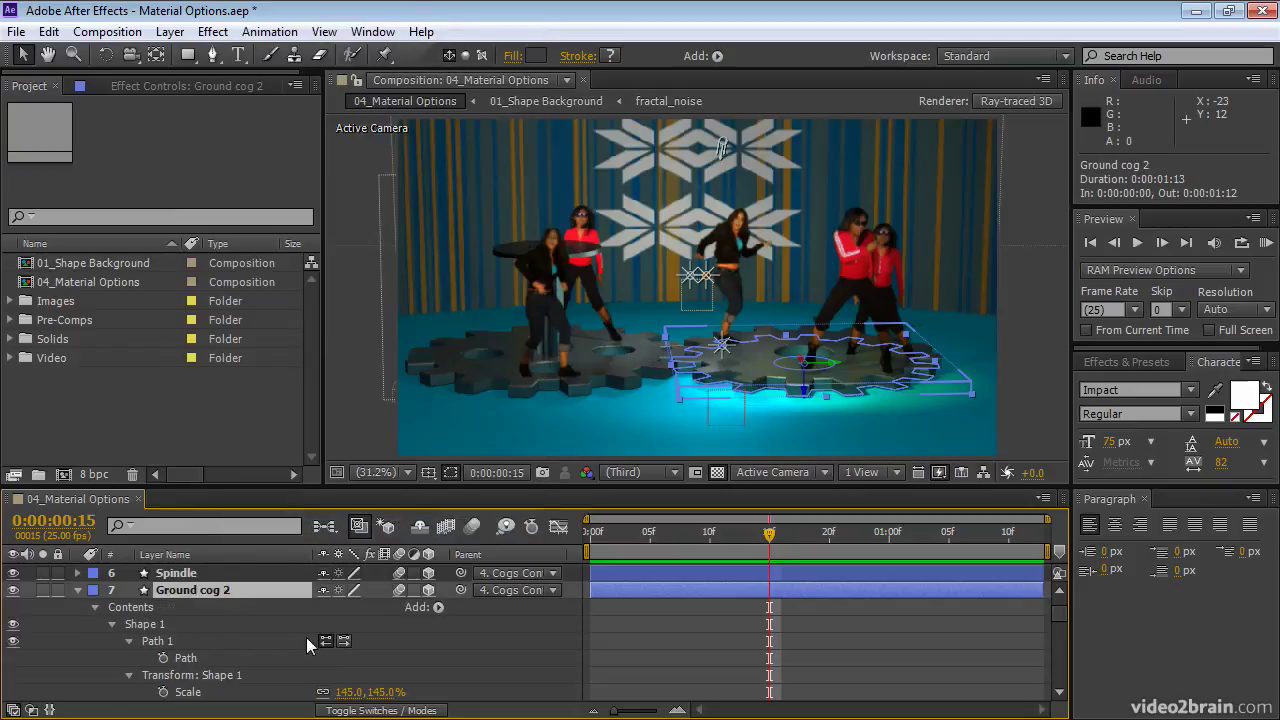
Step: Try a Diffuse value of 60% in Ground cog 2's Material Options and restore it to 80%
scroll(277, 634, down, 8)
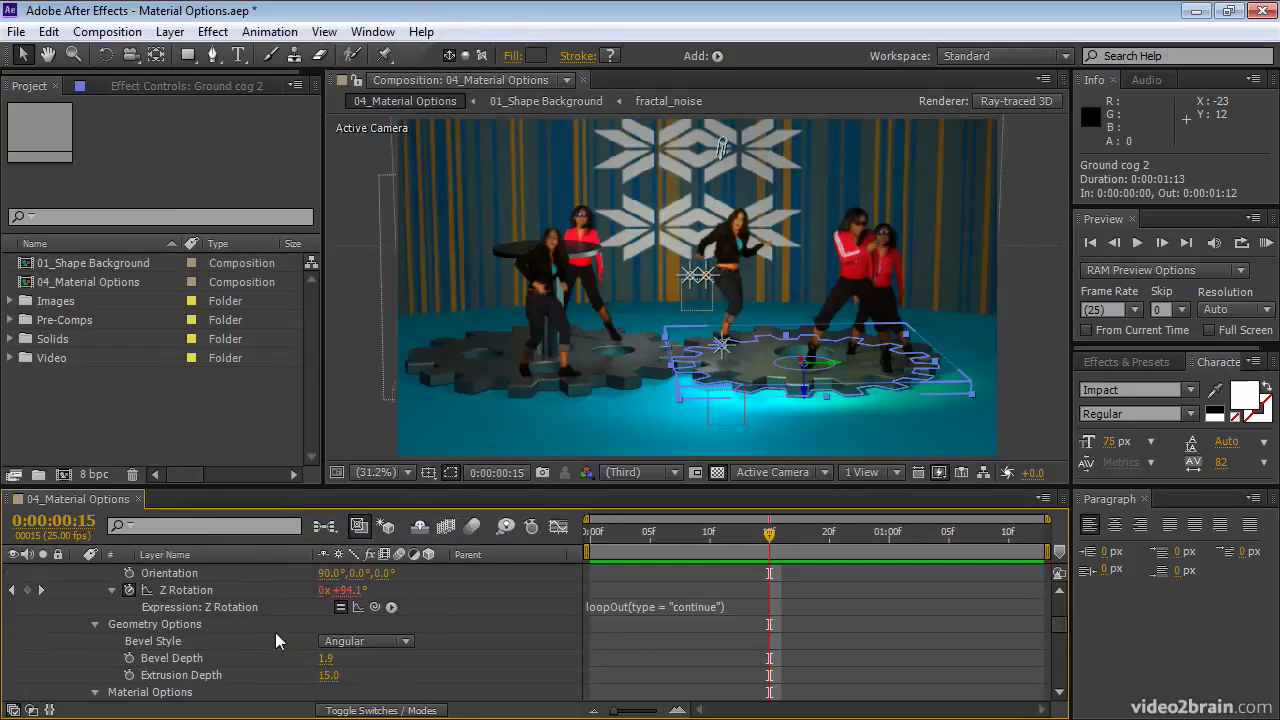
scroll(275, 629, down, 3)
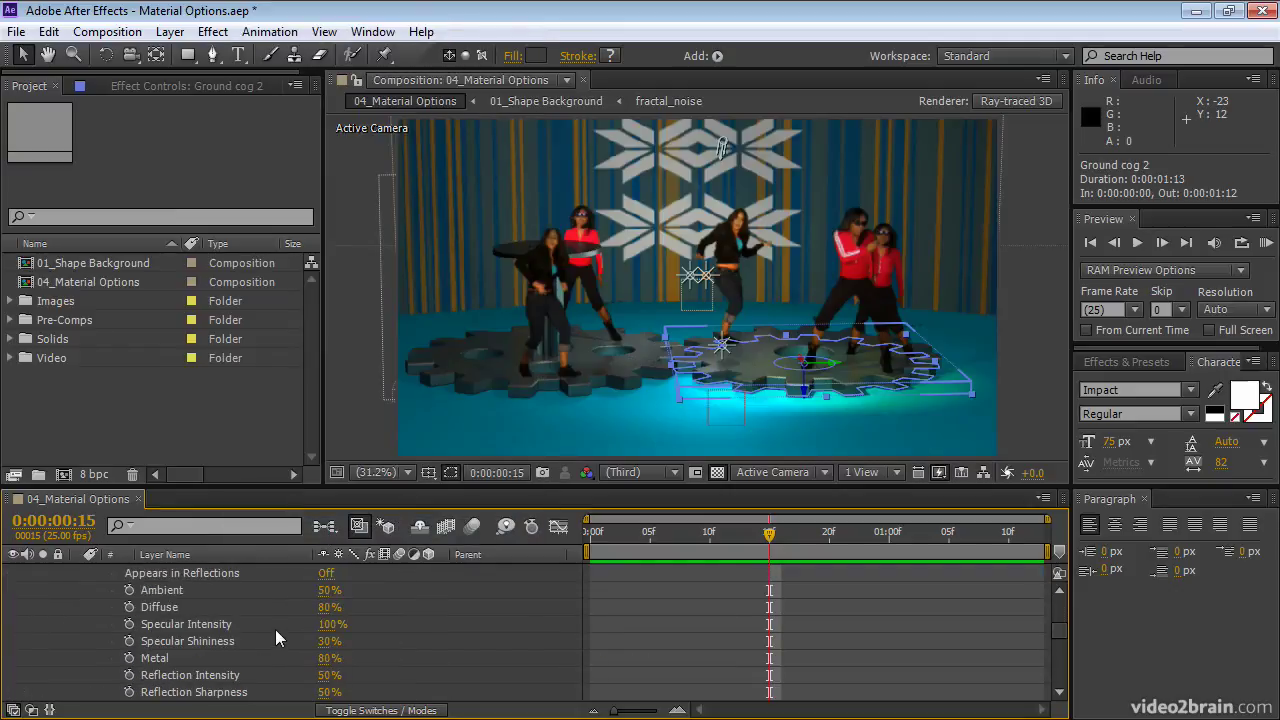
click(329, 607)
text(60)
key(Return)
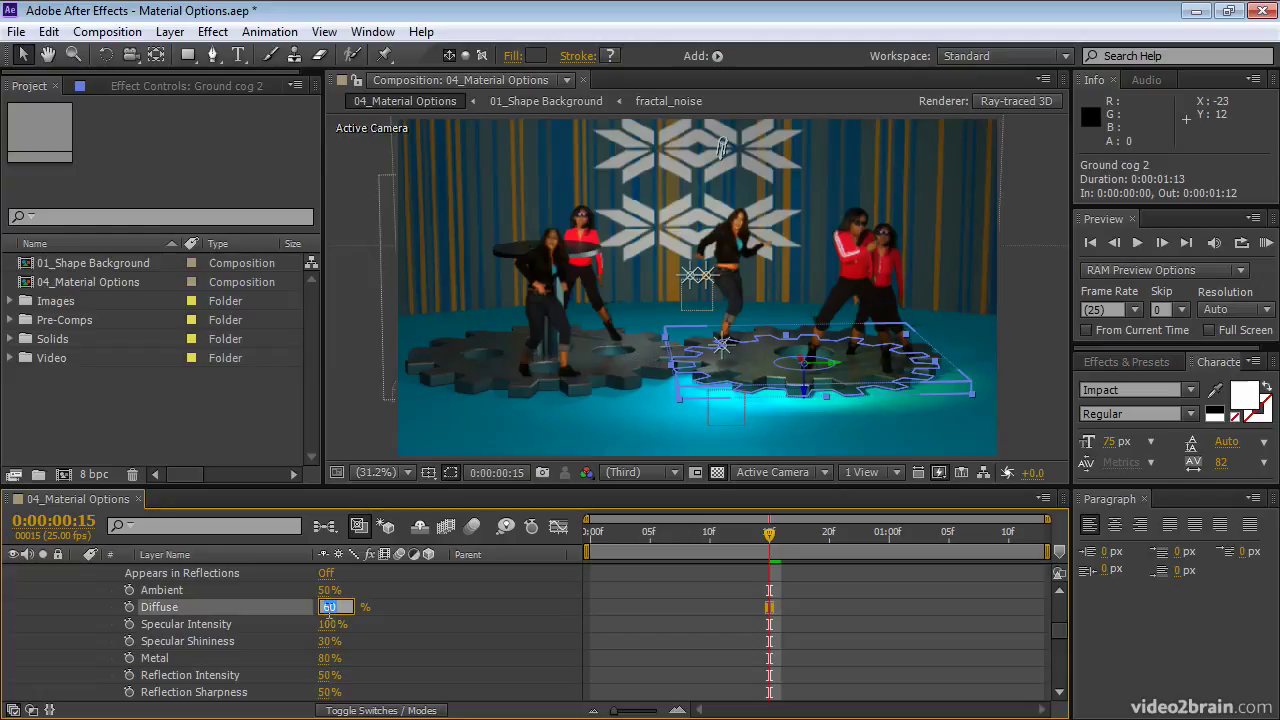
text(80)
key(Return)
click(405, 632)
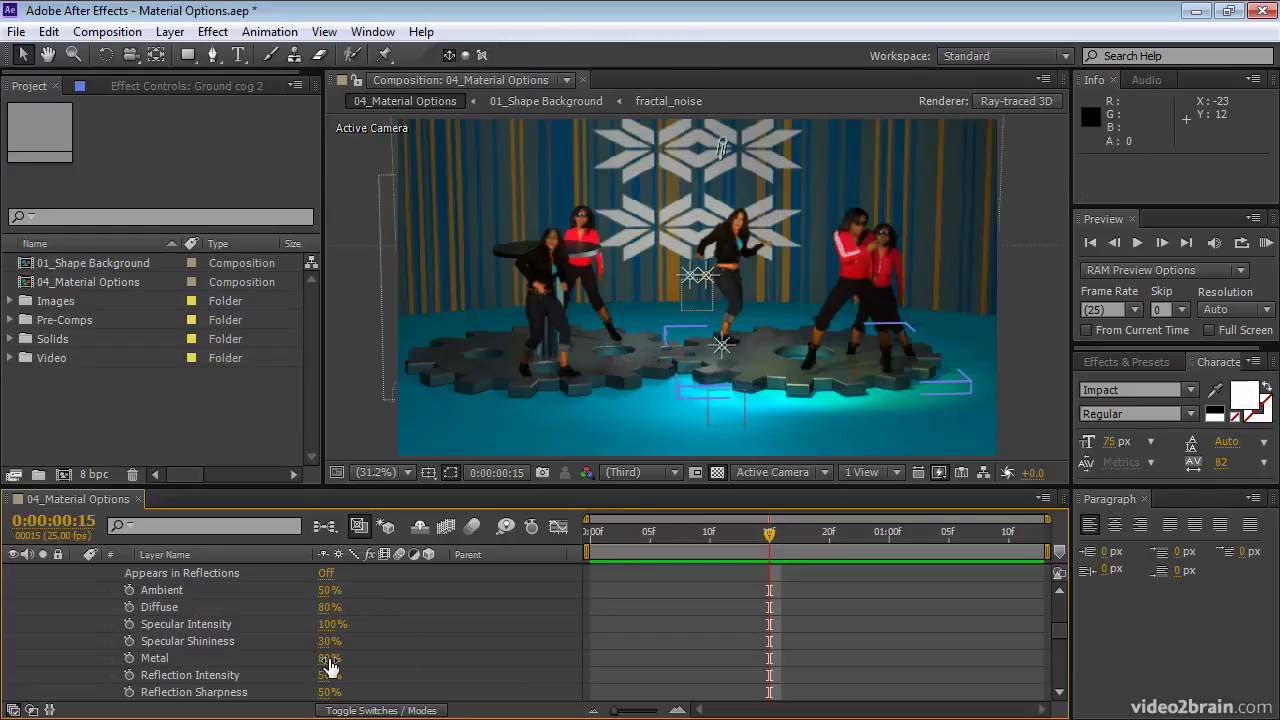
Step: Reset Ground cog 2's Metal property to its default and set it back to 80%
right_click(166, 660)
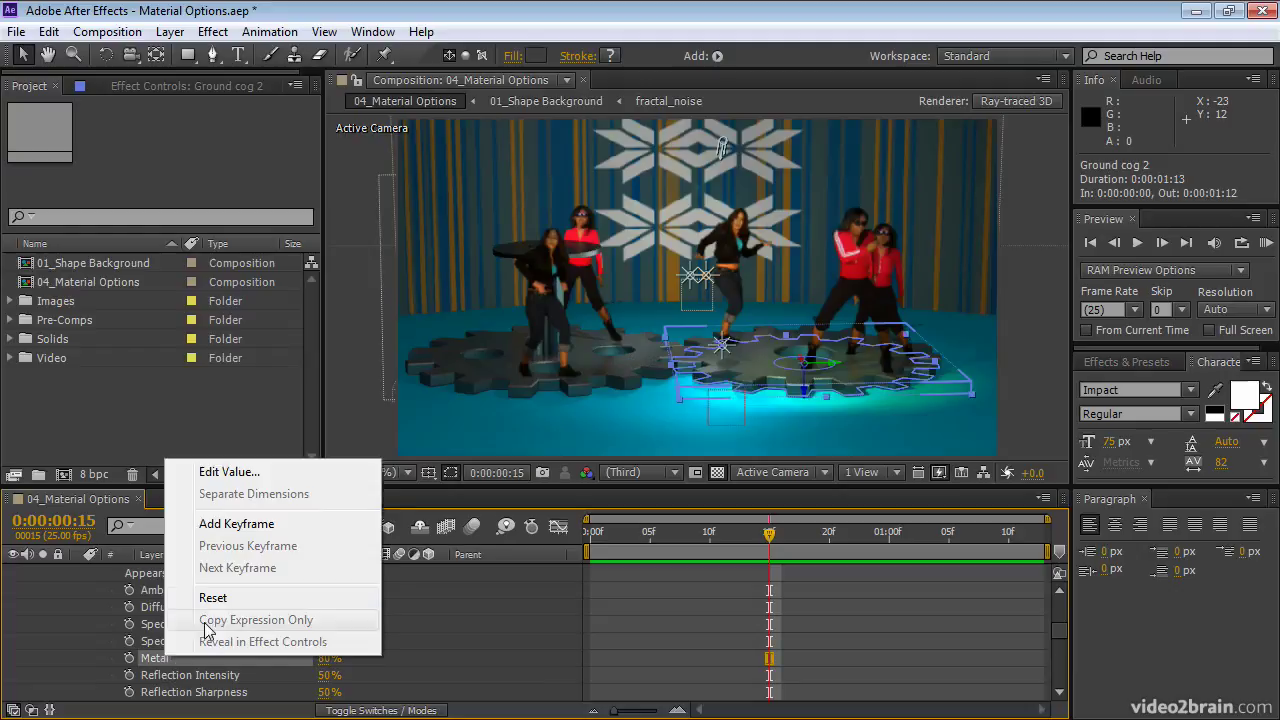
click(214, 598)
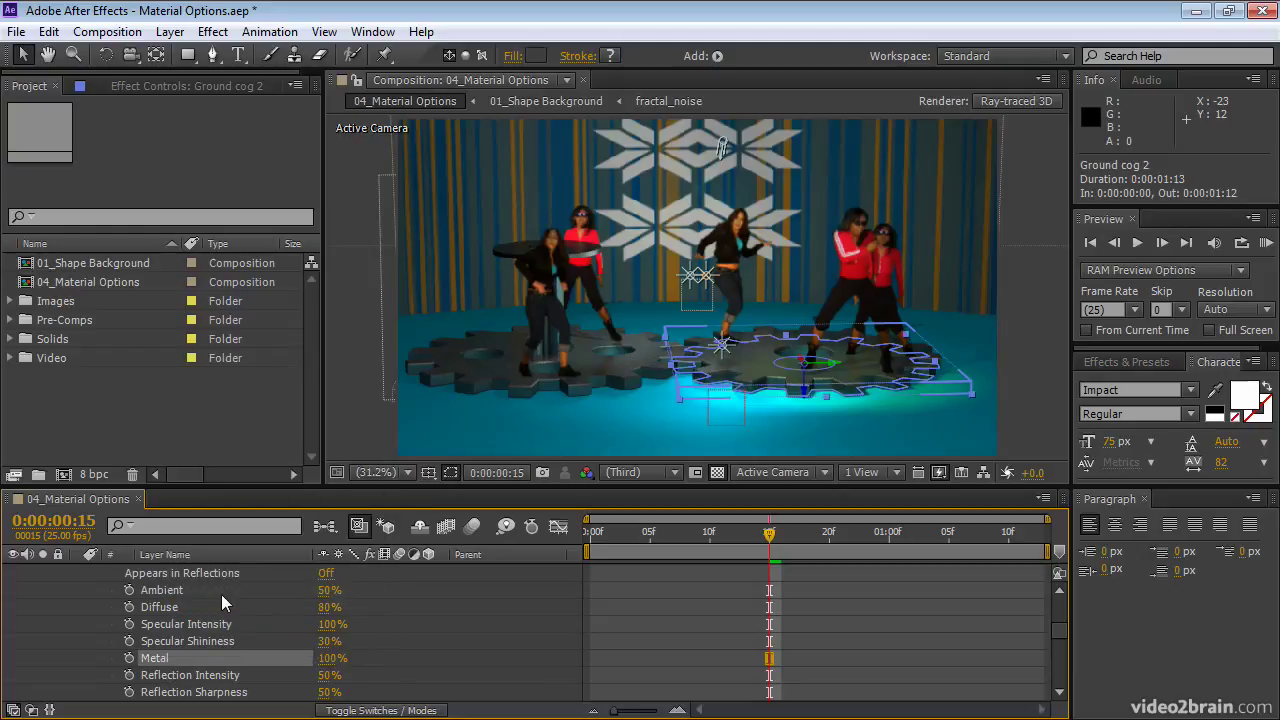
right_click(168, 660)
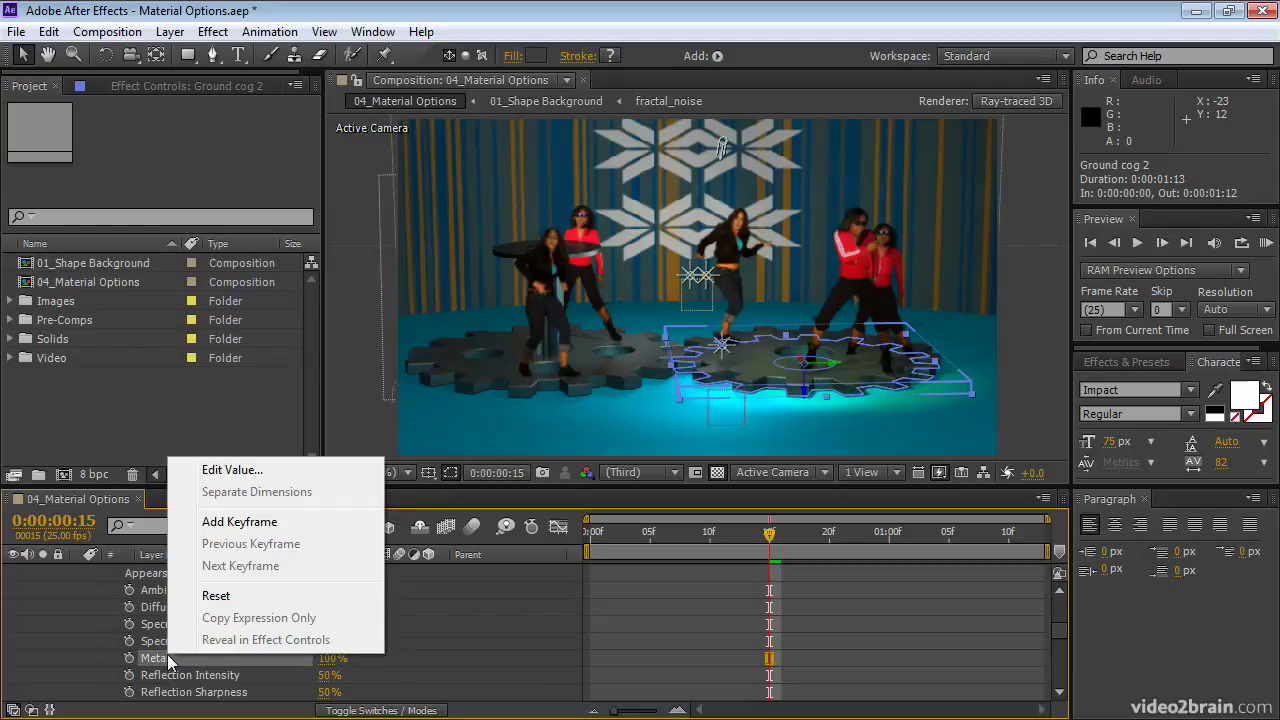
click(168, 657)
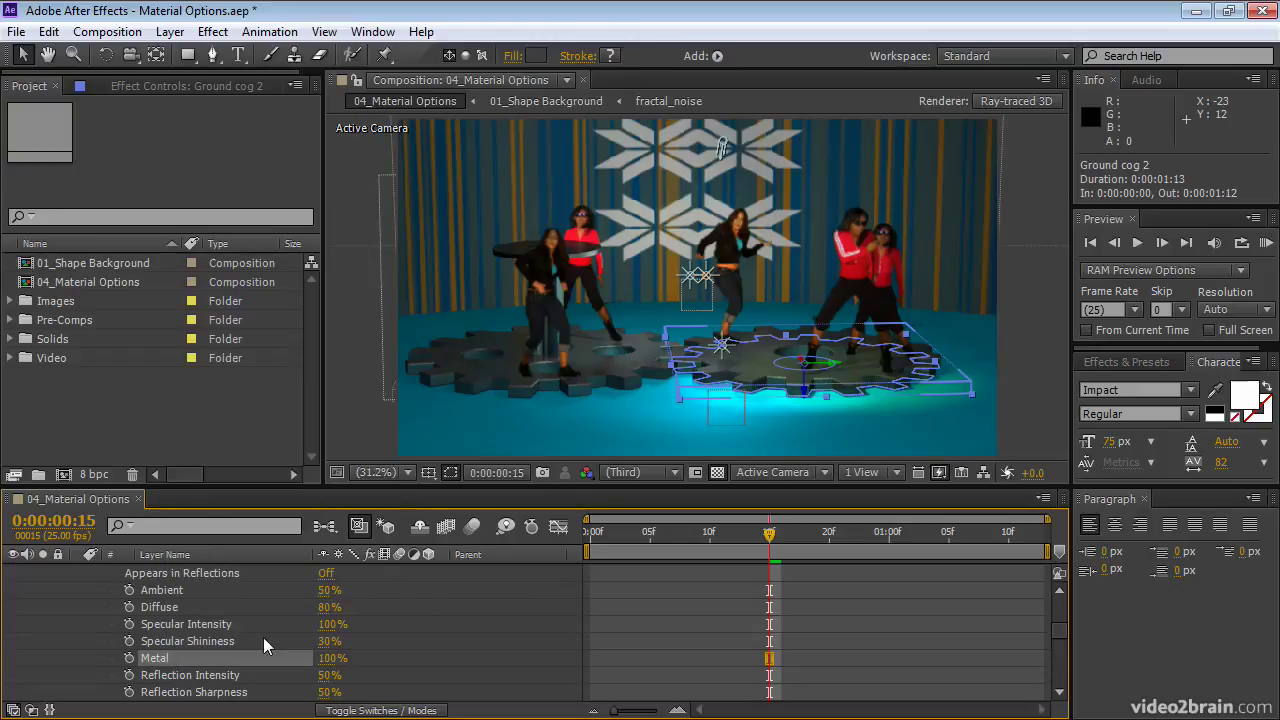
click(332, 658)
text(80)
key(Return)
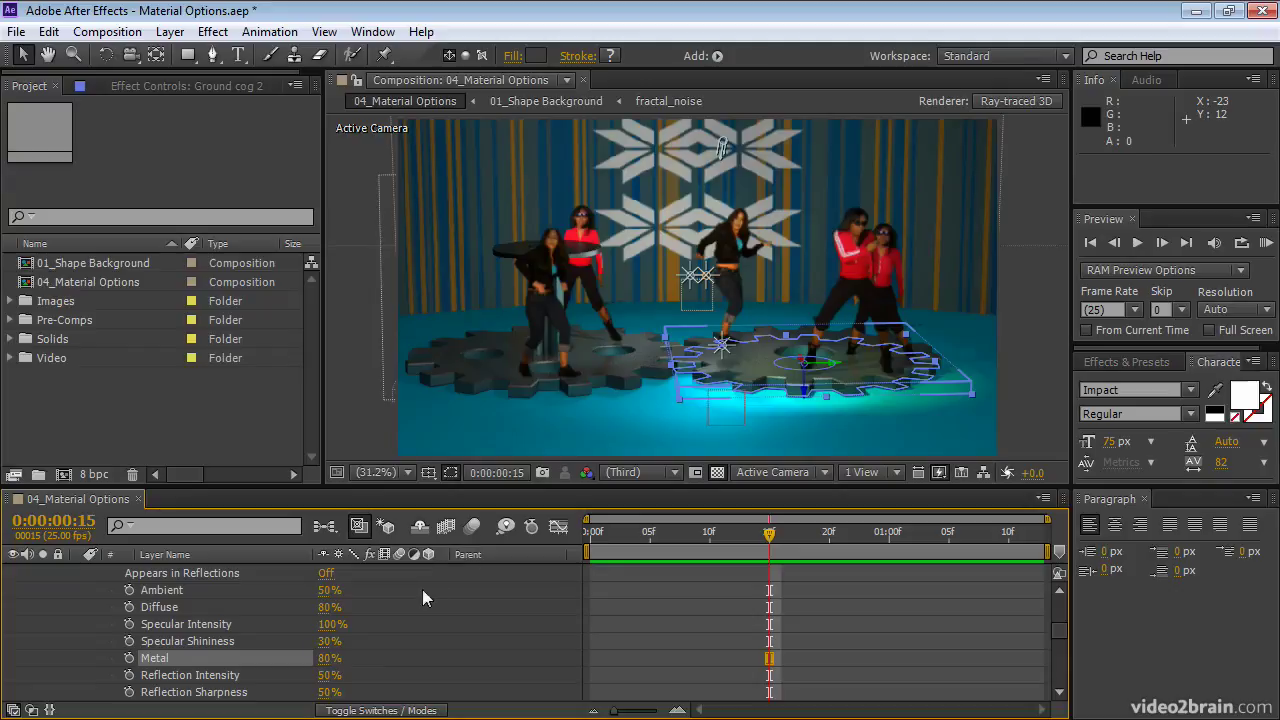
Step: Check the Reflection Intensity and Reflection Sharpness values of Ground cog 2 without changing them, and collapse the layer
scroll(368, 655, down, 3)
scroll(368, 655, up, 1)
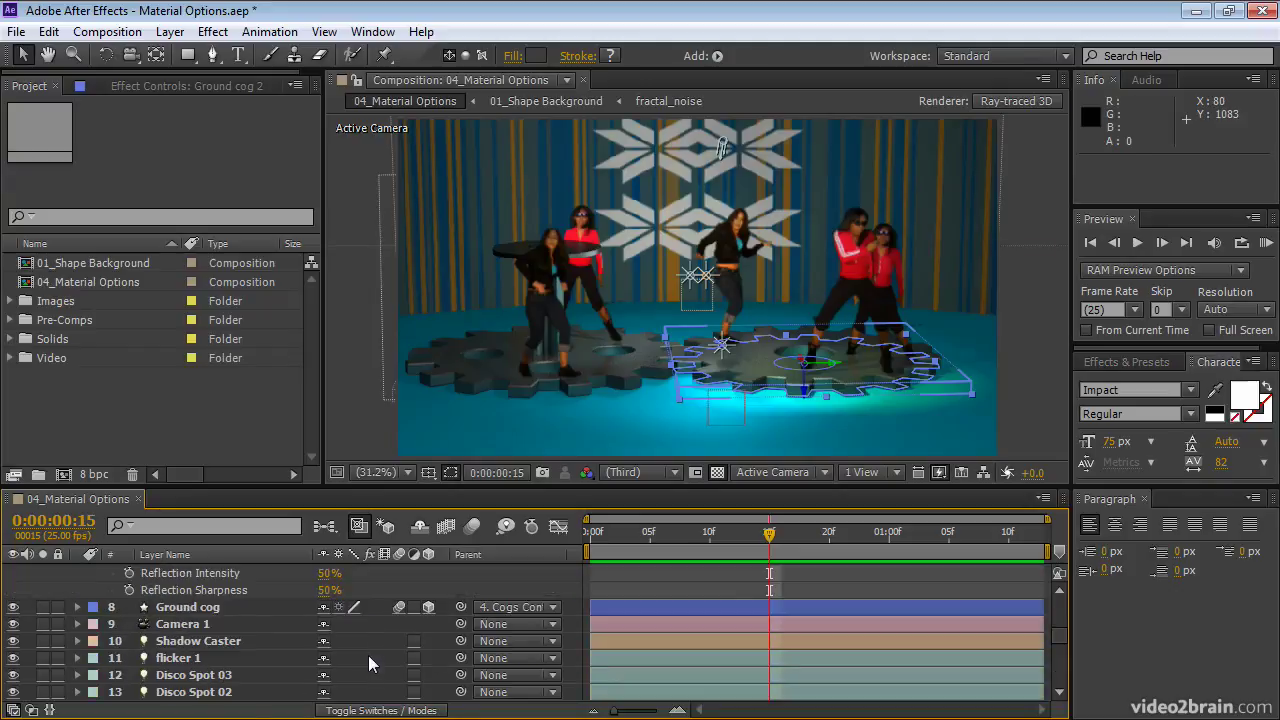
scroll(368, 655, up, 1)
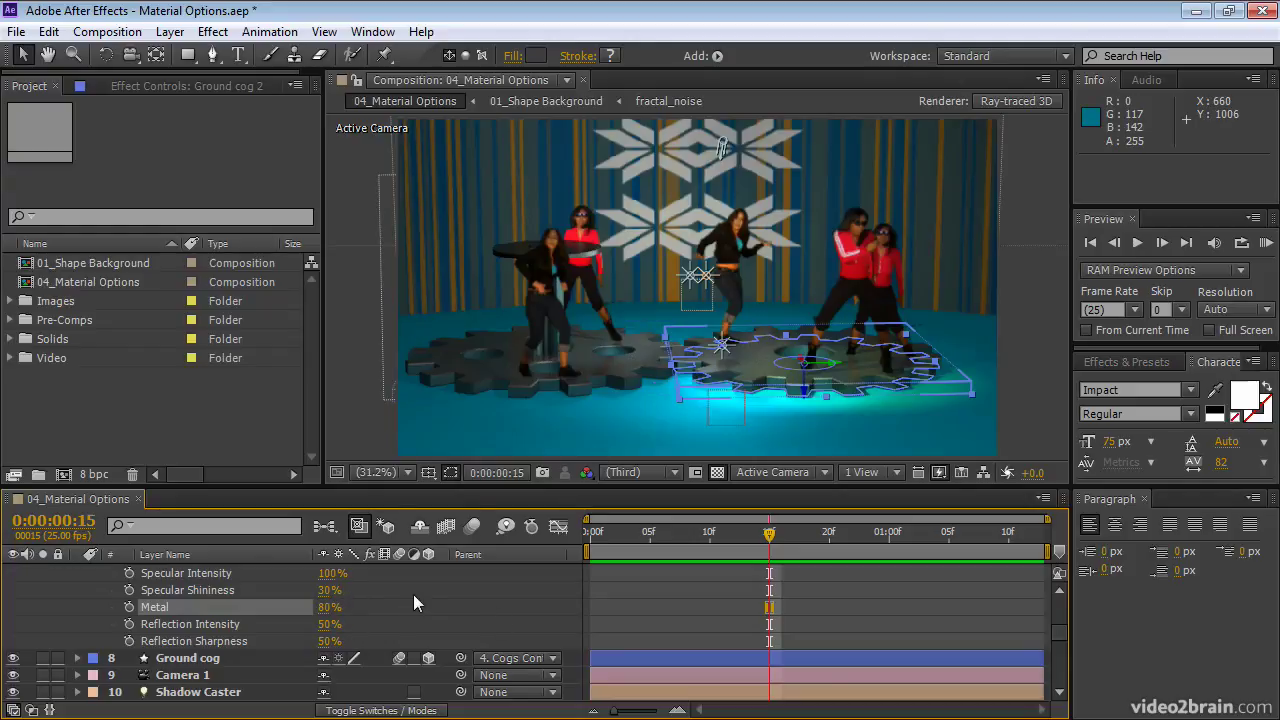
click(322, 628)
click(438, 625)
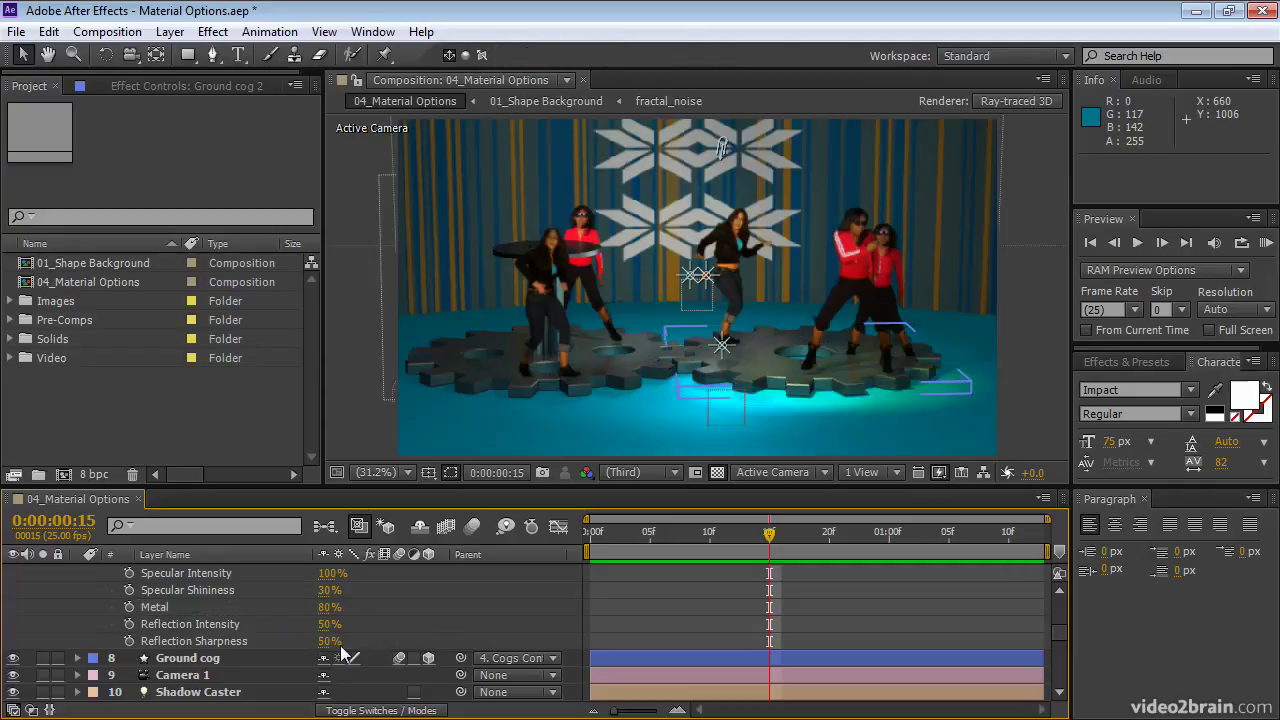
click(330, 641)
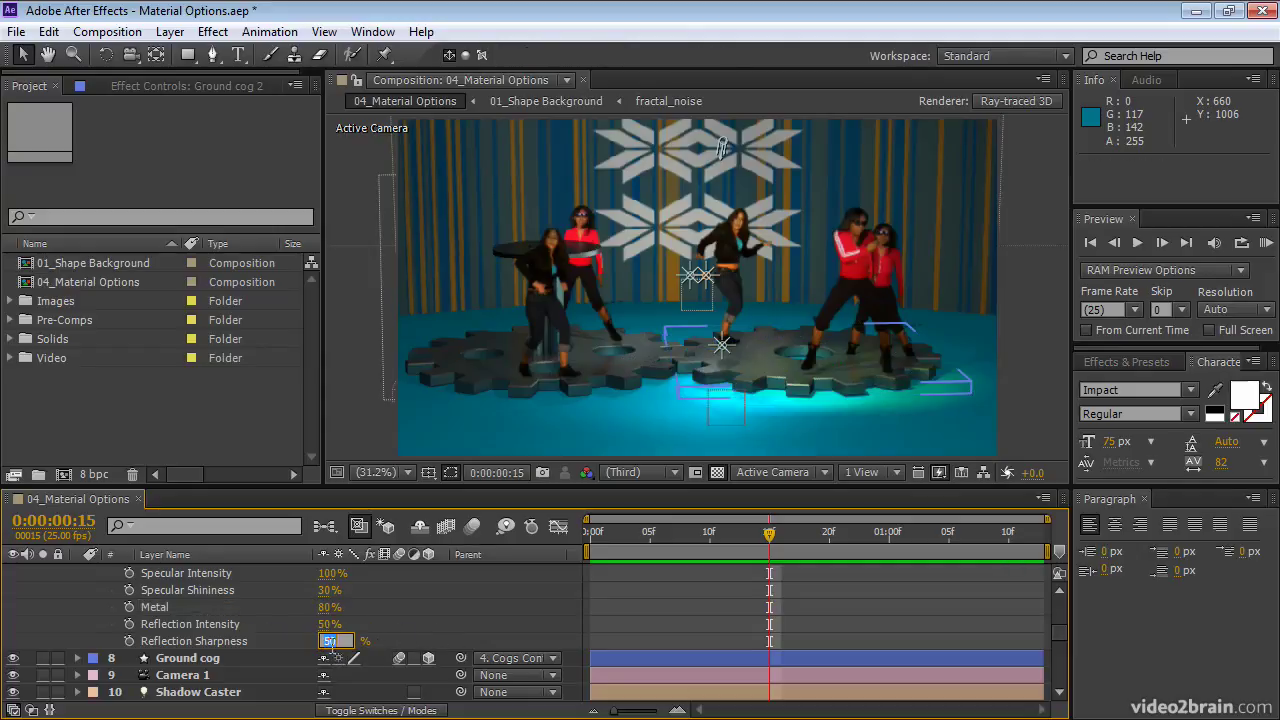
click(443, 637)
scroll(443, 637, up, 10)
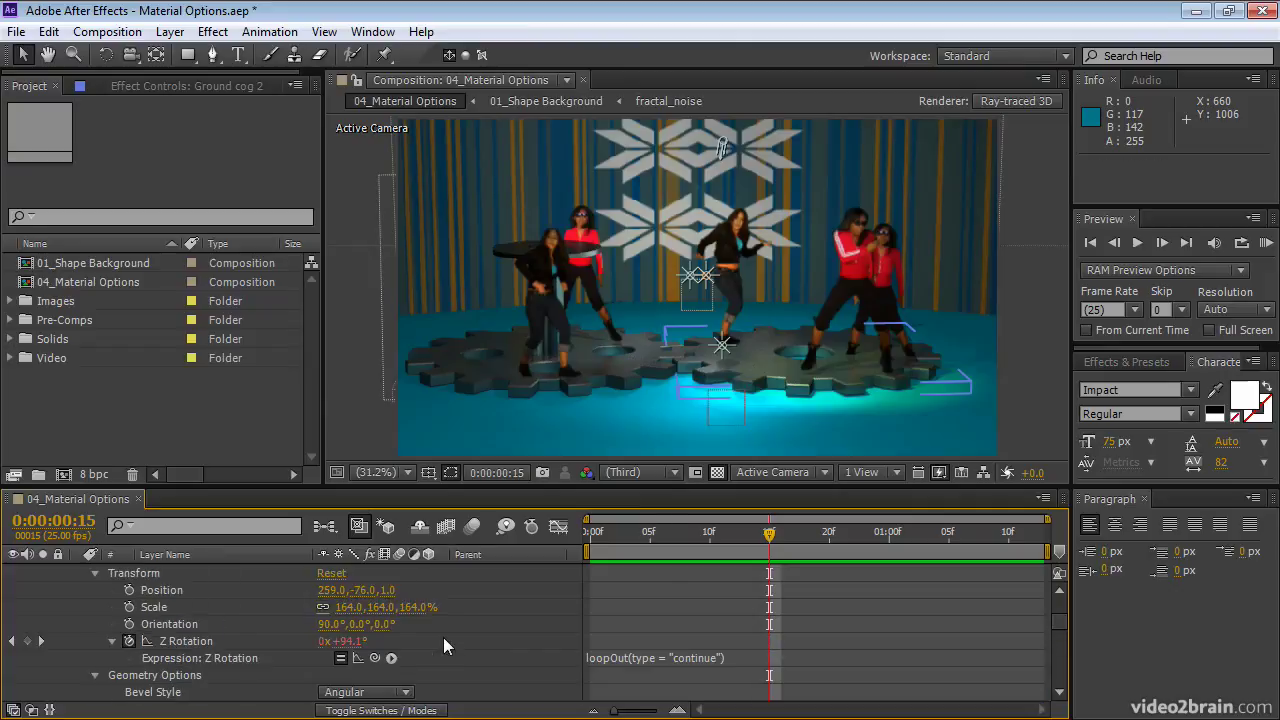
click(78, 641)
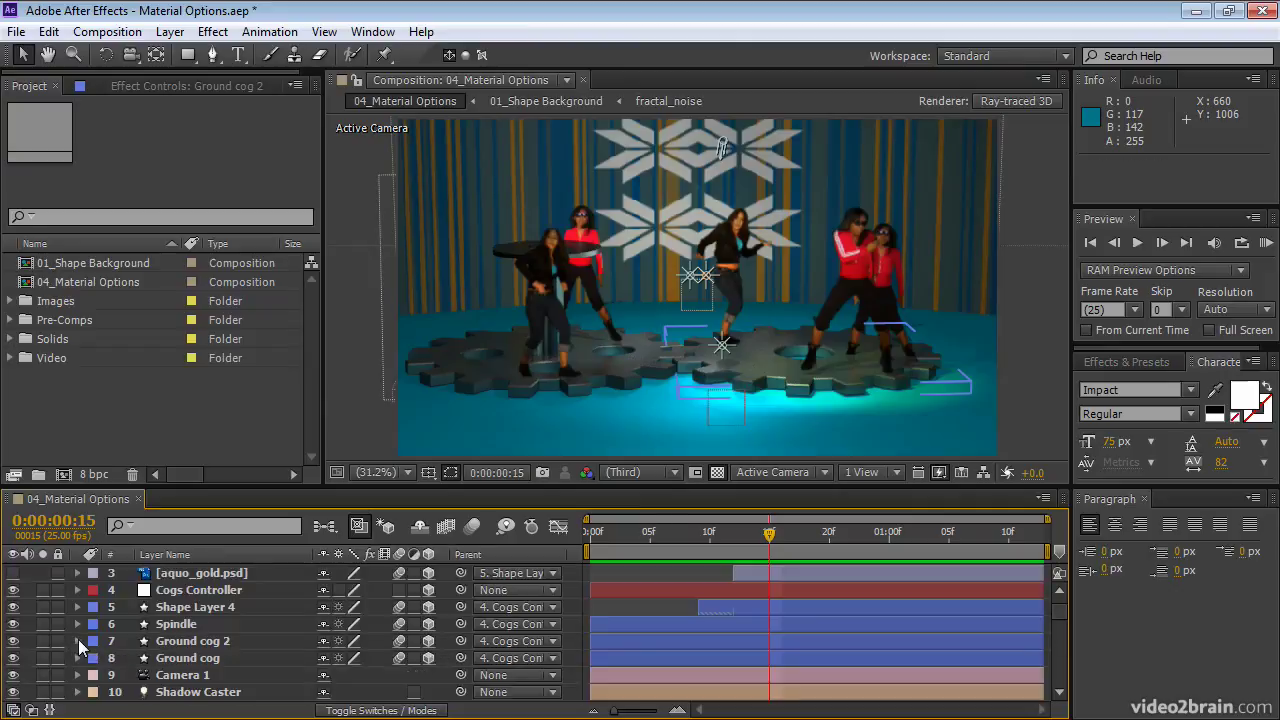
Step: Switch Appears in Reflections on the 01_Shape Background layer to Only and on to Off, and collapse the layer
scroll(398, 692, down, 10)
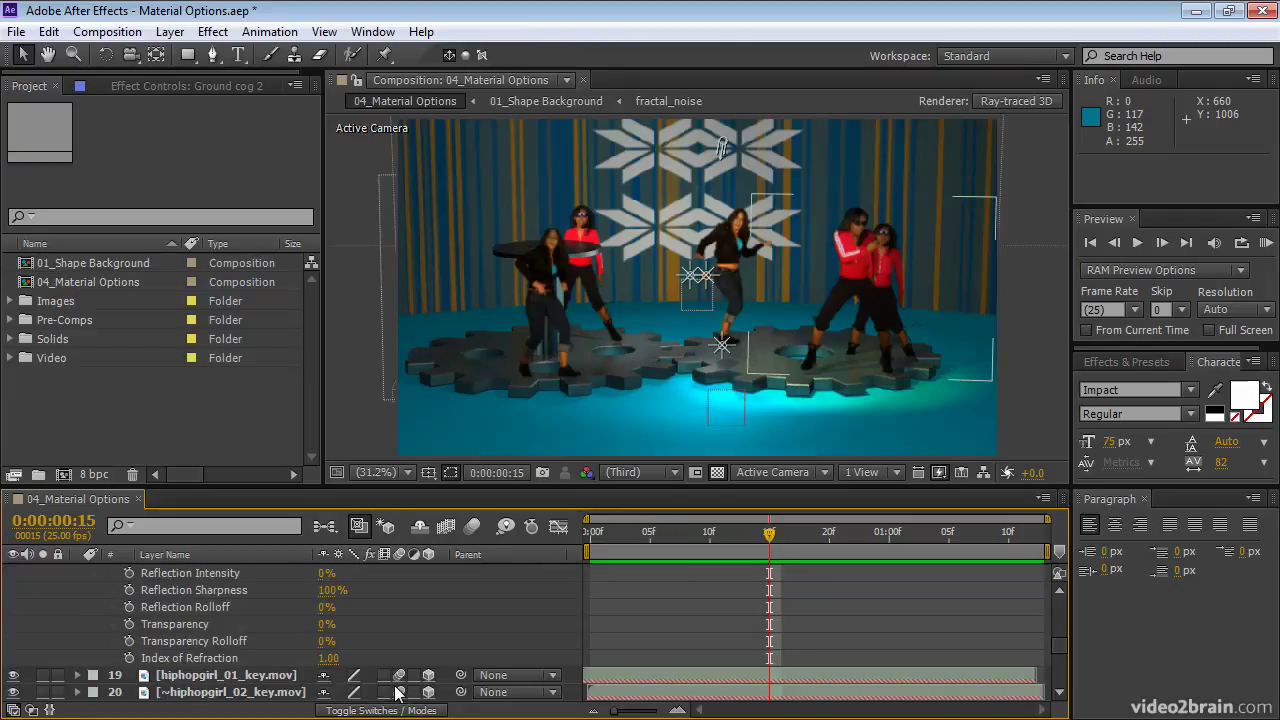
scroll(398, 692, up, 5)
scroll(398, 692, down, 3)
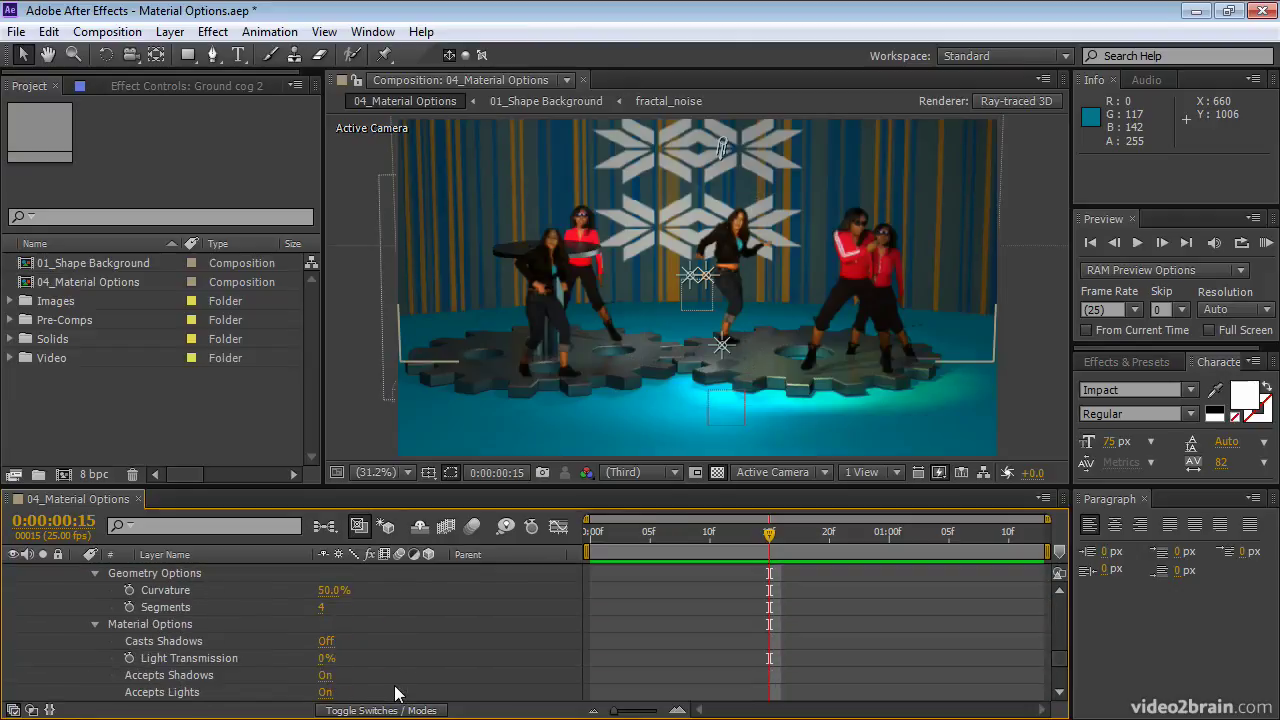
scroll(398, 692, down, 2)
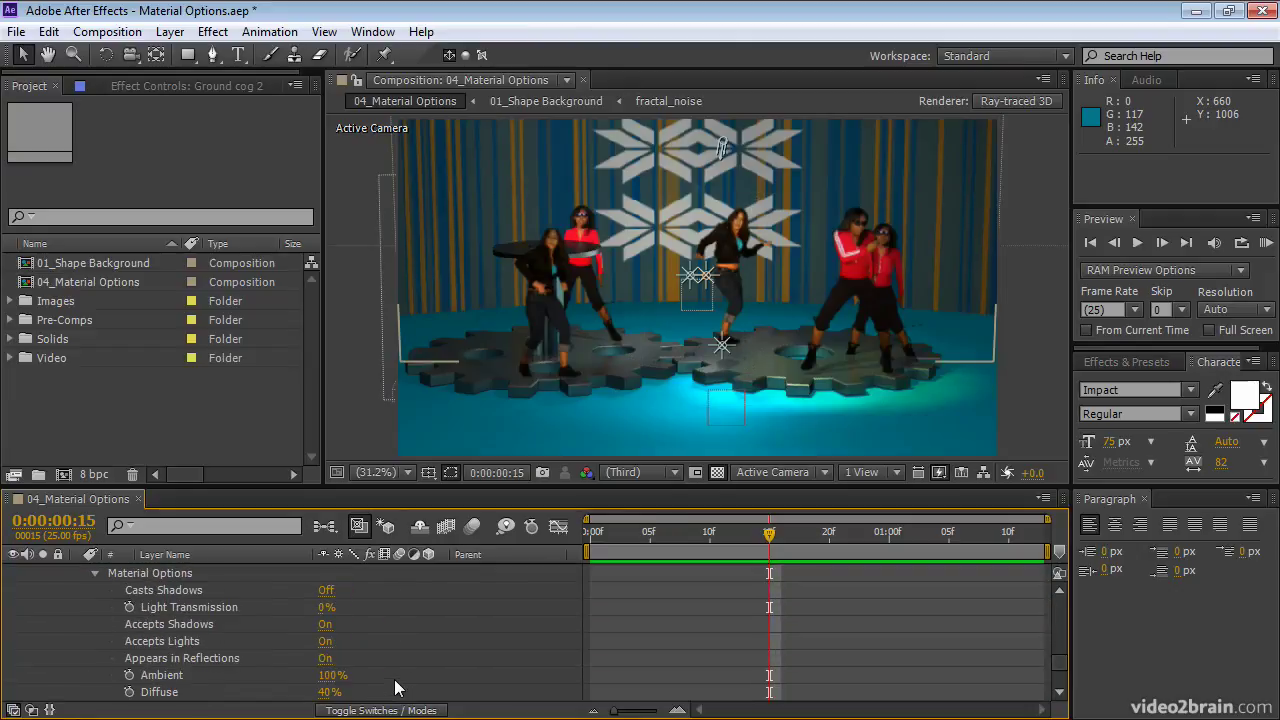
scroll(398, 685, down, 2)
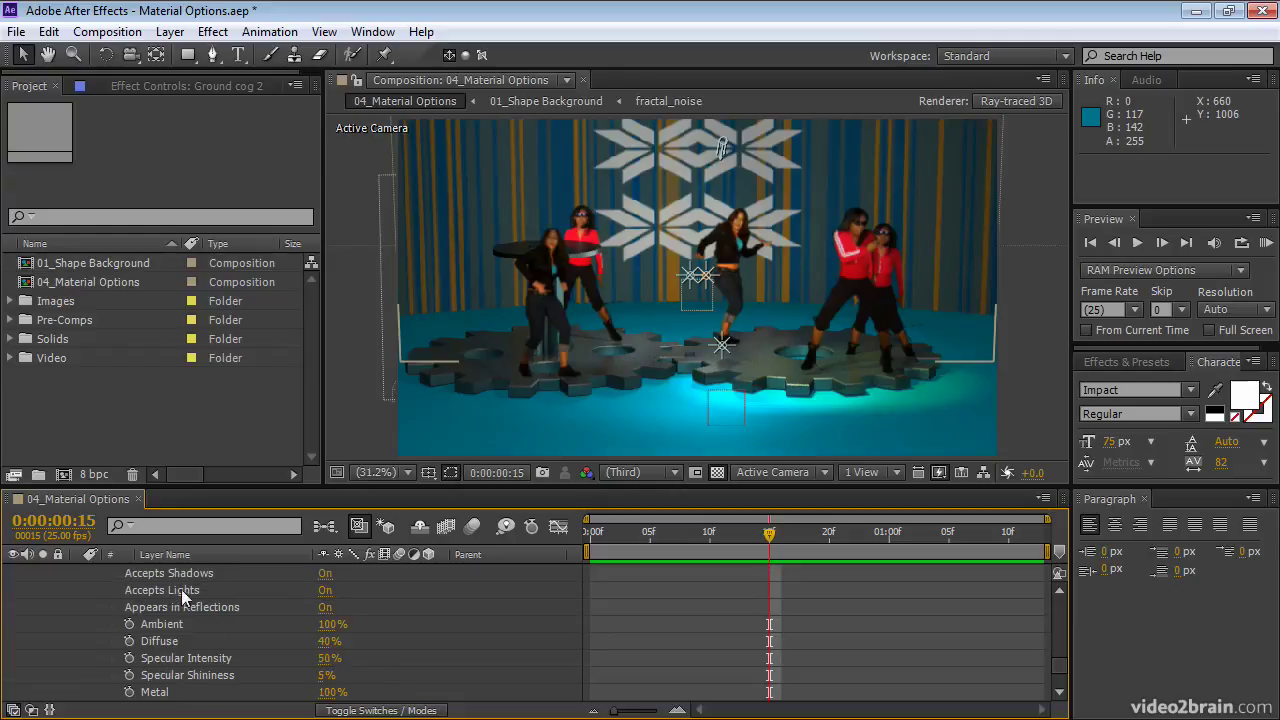
click(325, 607)
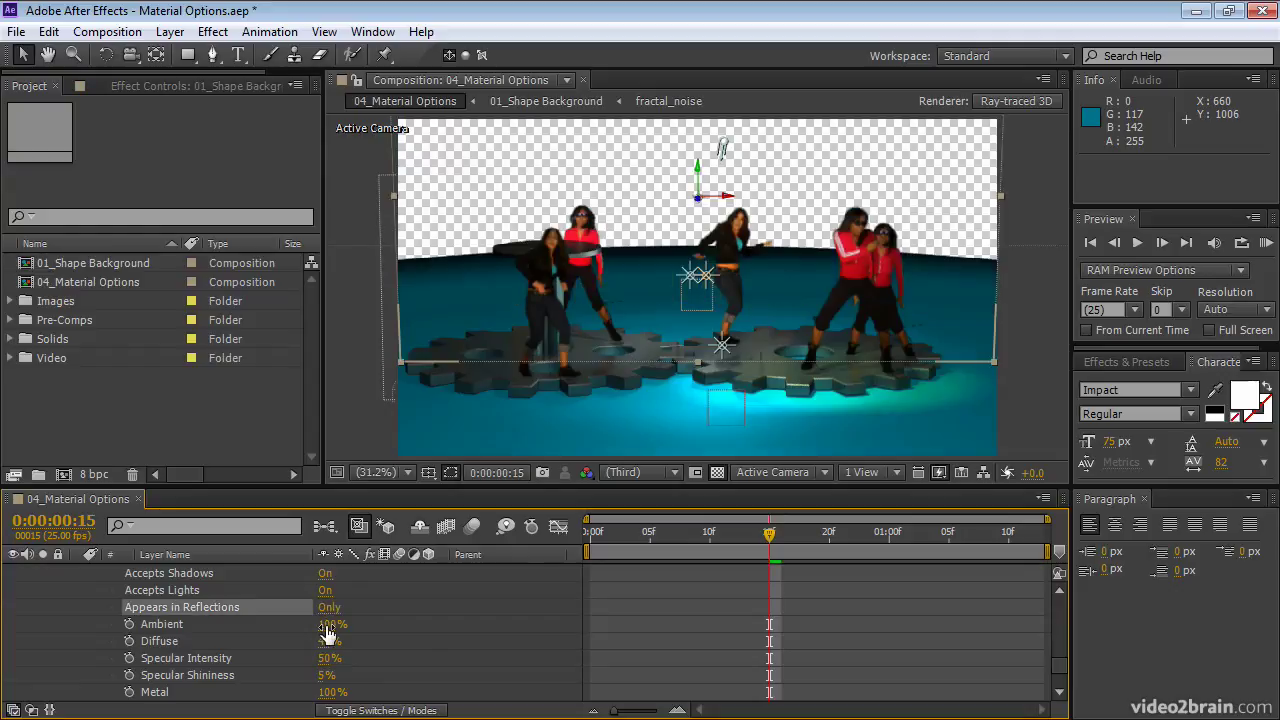
click(326, 607)
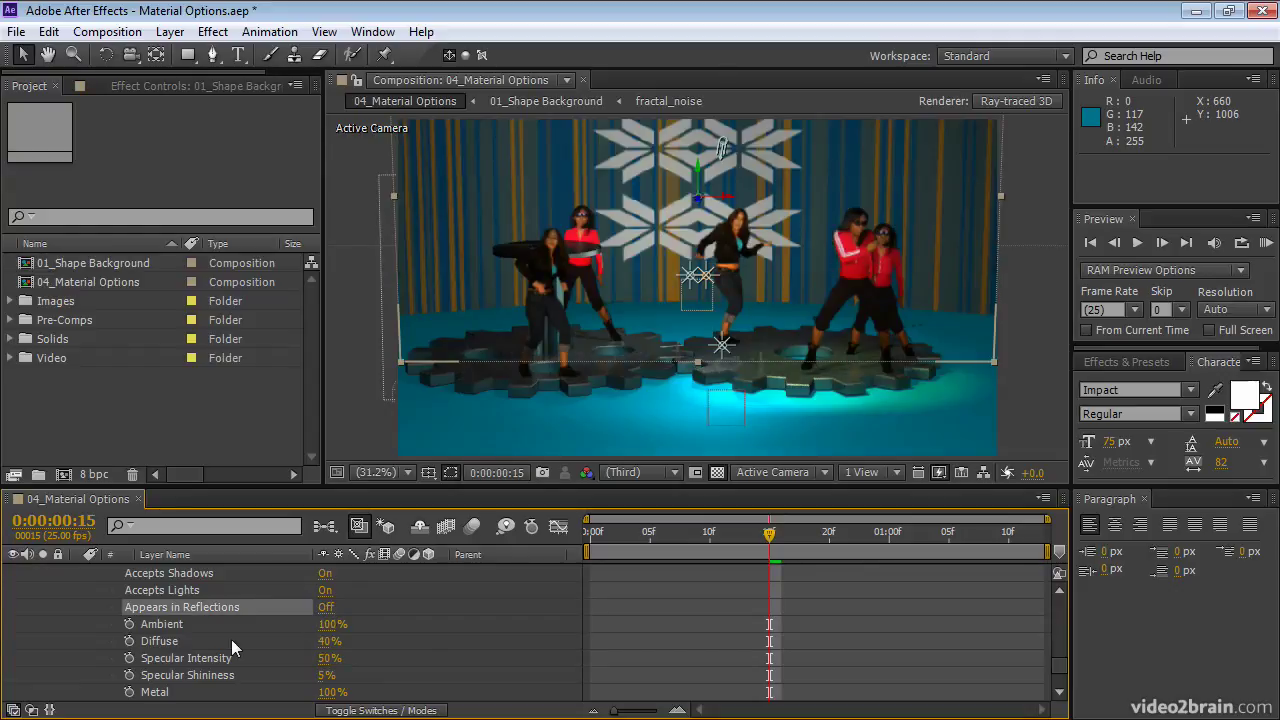
scroll(231, 640, up, 5)
click(80, 605)
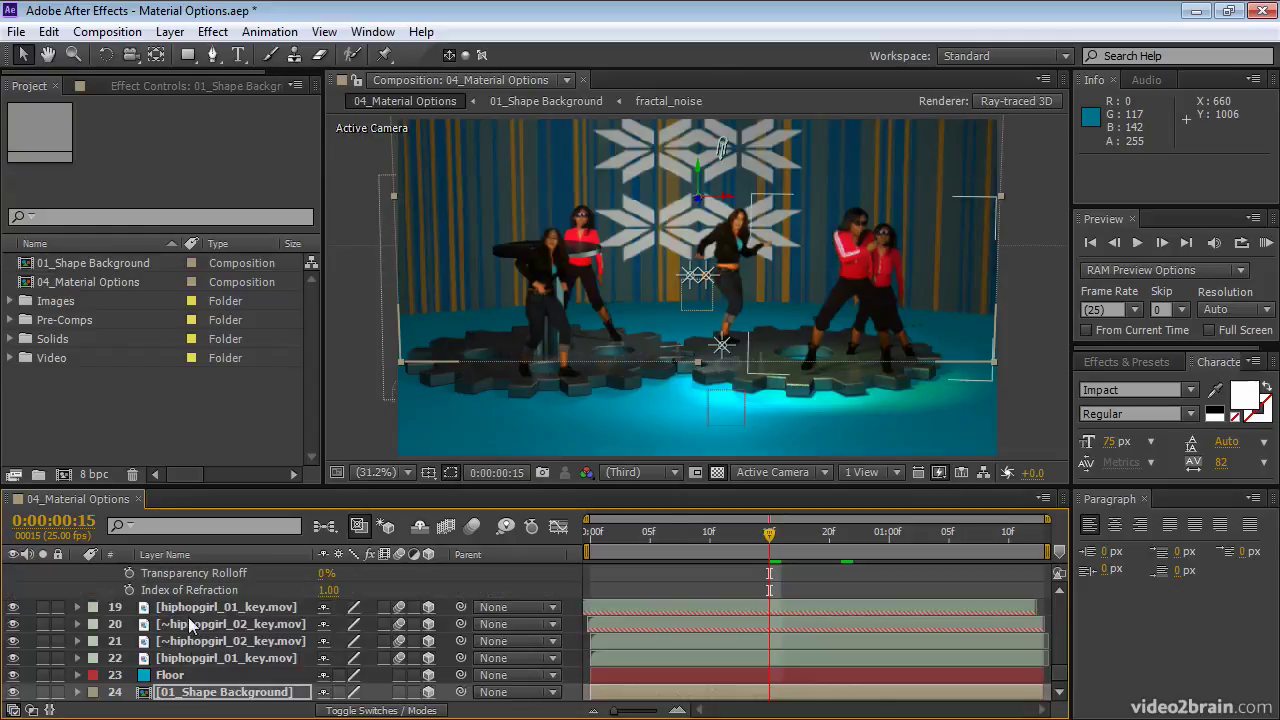
Step: Reveal the Material Options of the Floor layer
click(176, 676)
key(a)
key(a)
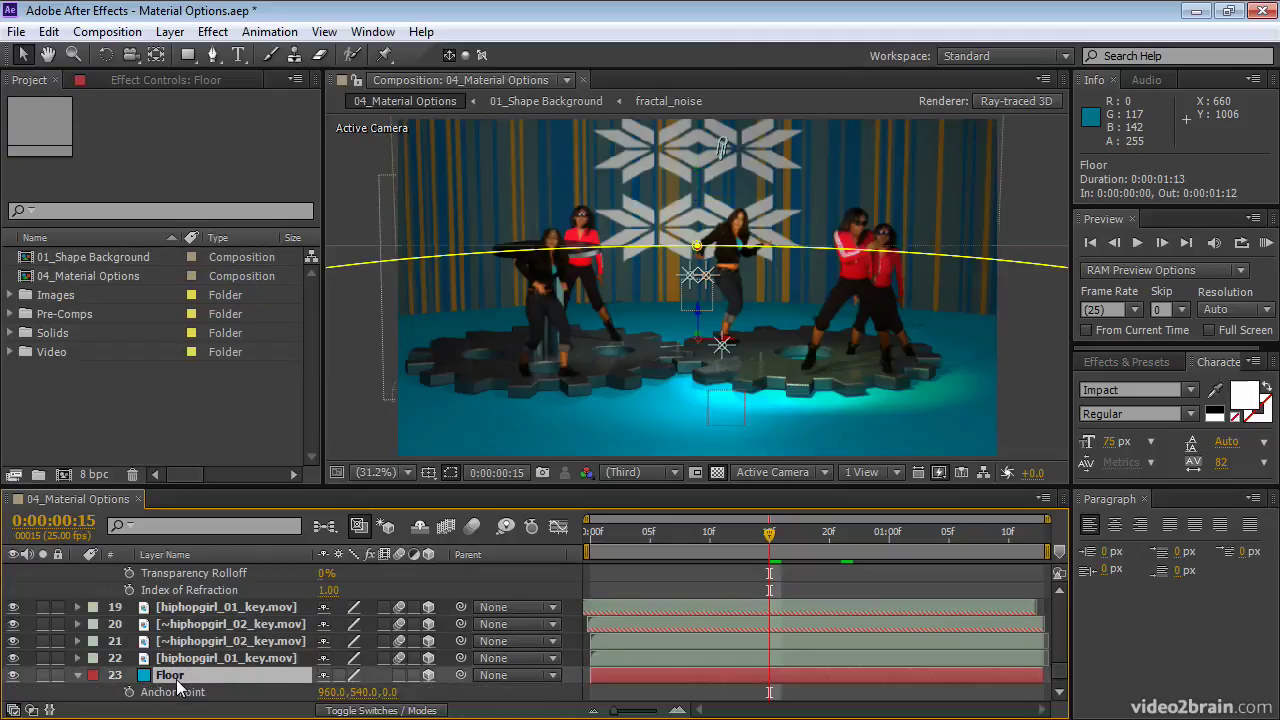
scroll(218, 679, down, 4)
scroll(218, 679, down, 1)
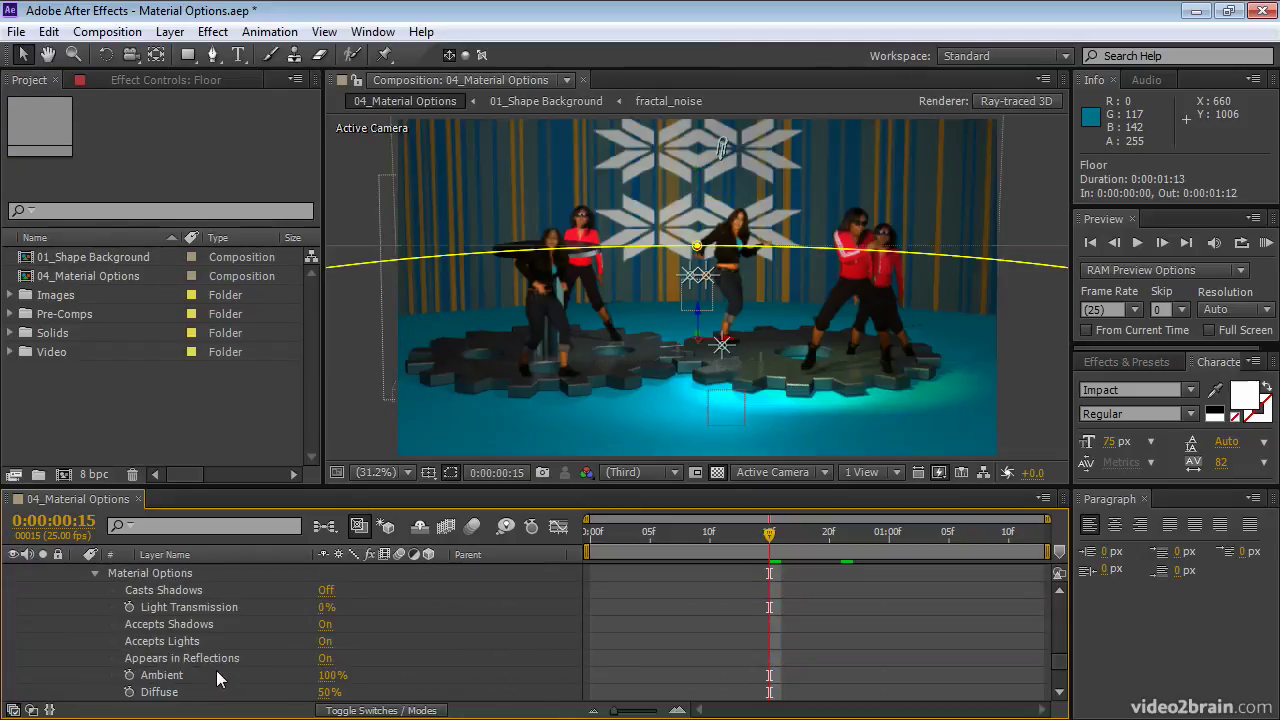
Step: Try the Floor layer's Appears in Reflections at Only and Off to compare the cogs, and return it to On
click(326, 659)
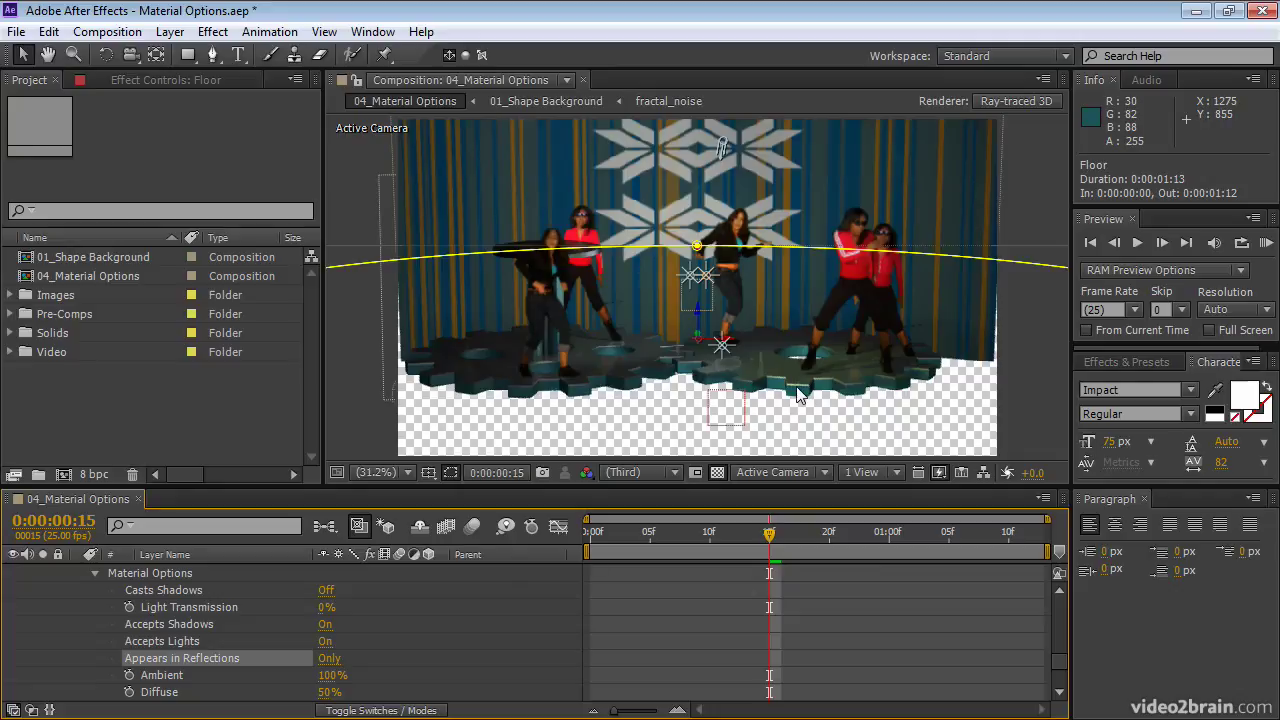
click(328, 659)
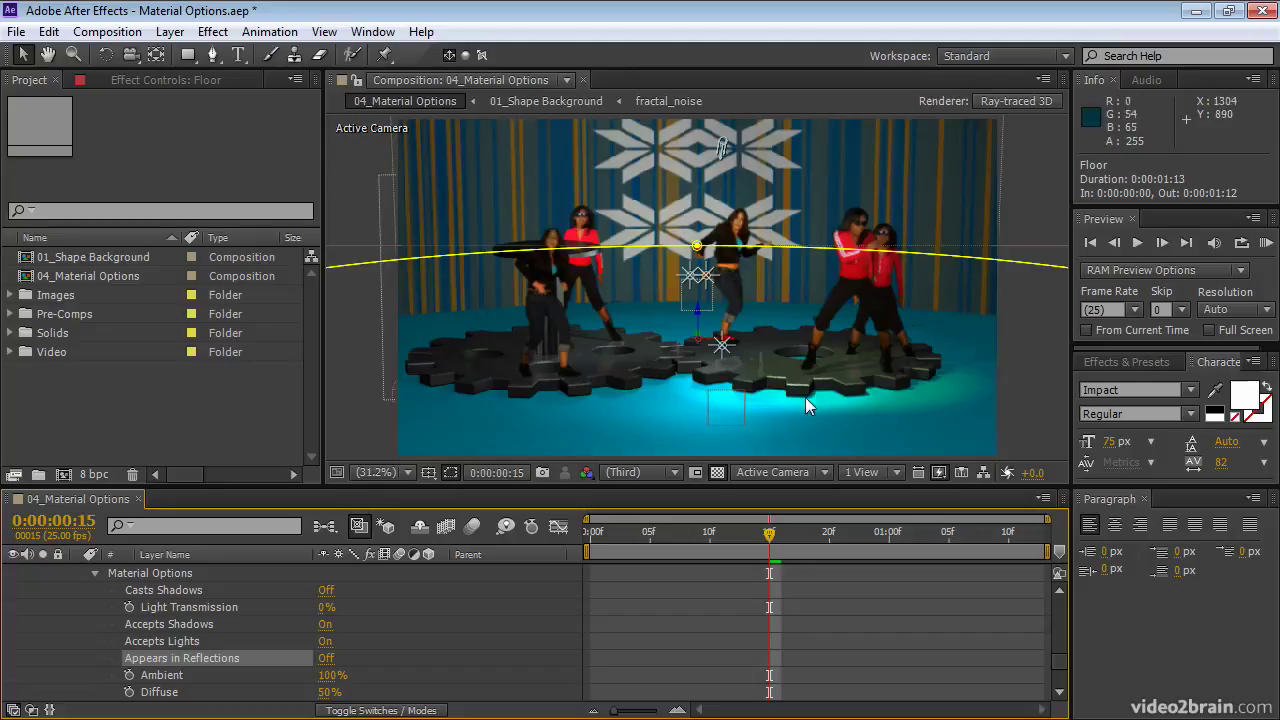
click(327, 659)
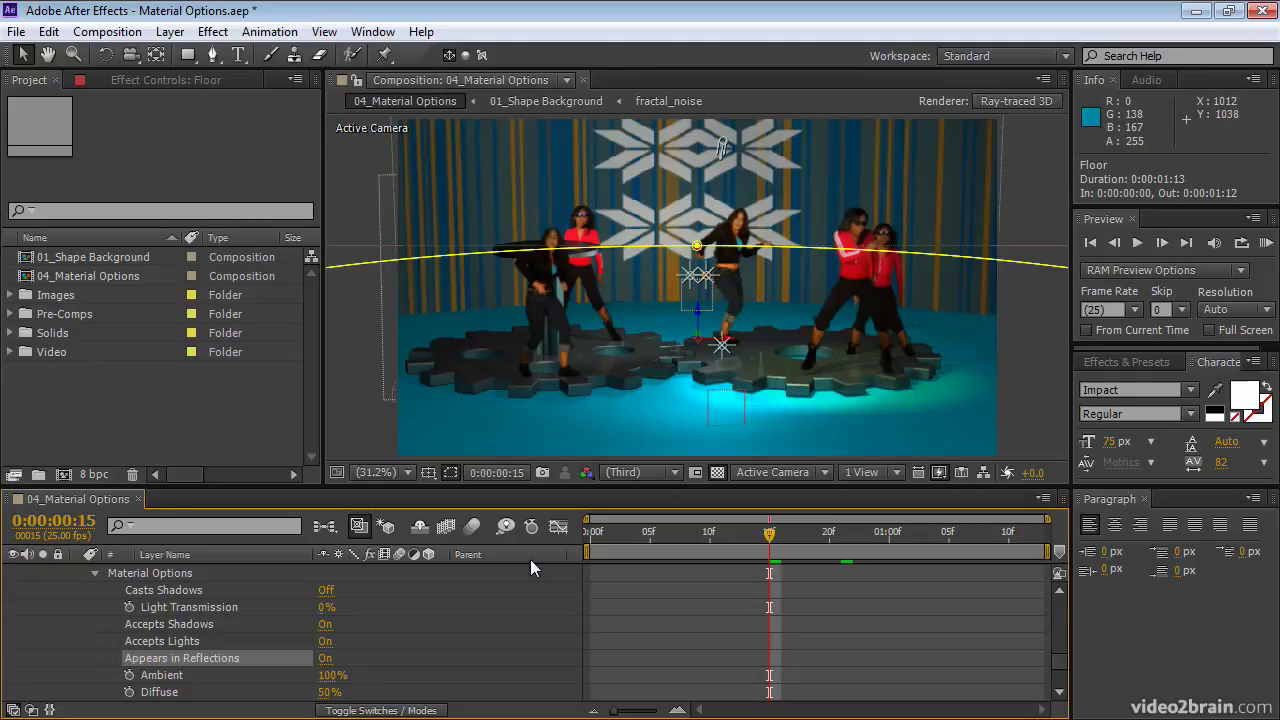
Step: Try the Floor layer's Reflection Intensity at 100%, and settle on 50%
scroll(220, 668, down, 1)
scroll(222, 668, down, 1)
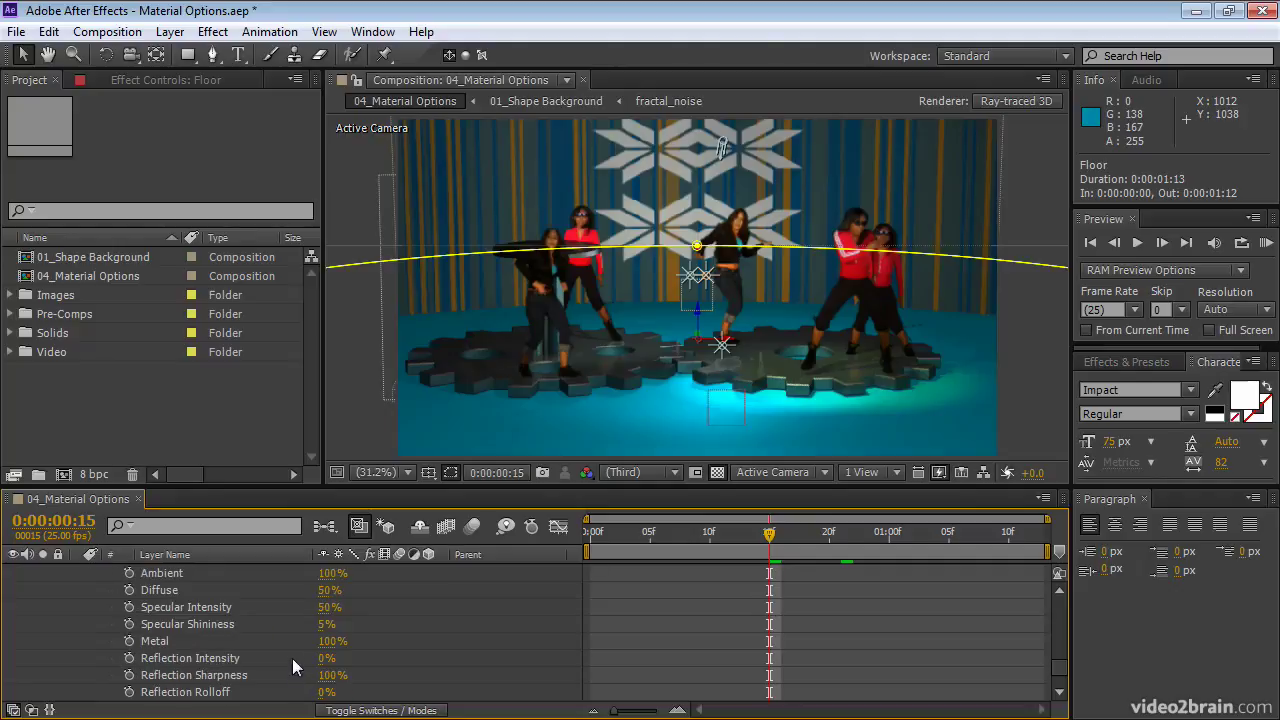
click(324, 658)
text(100)
key(Return)
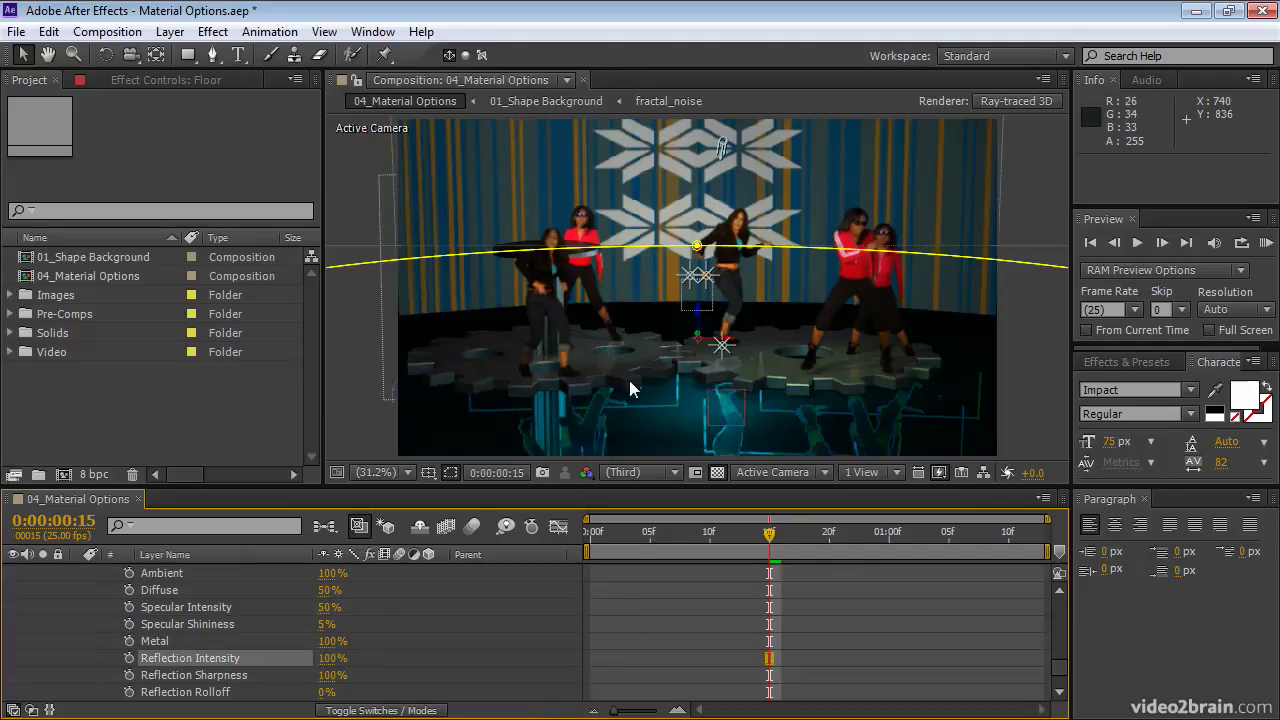
click(330, 658)
text(50)
key(Return)
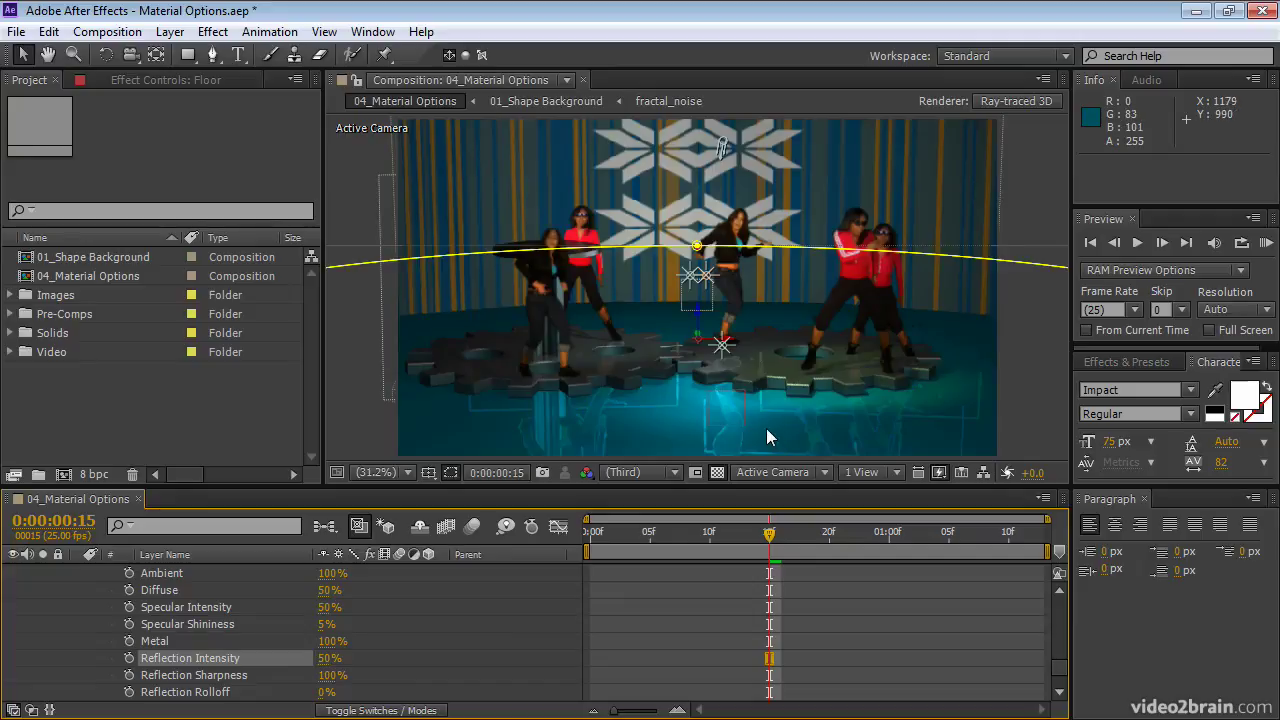
Step: Try the Floor's Reflection Sharpness at 30%, settle on 40%, and move the current time to 0:00:00:10
click(333, 676)
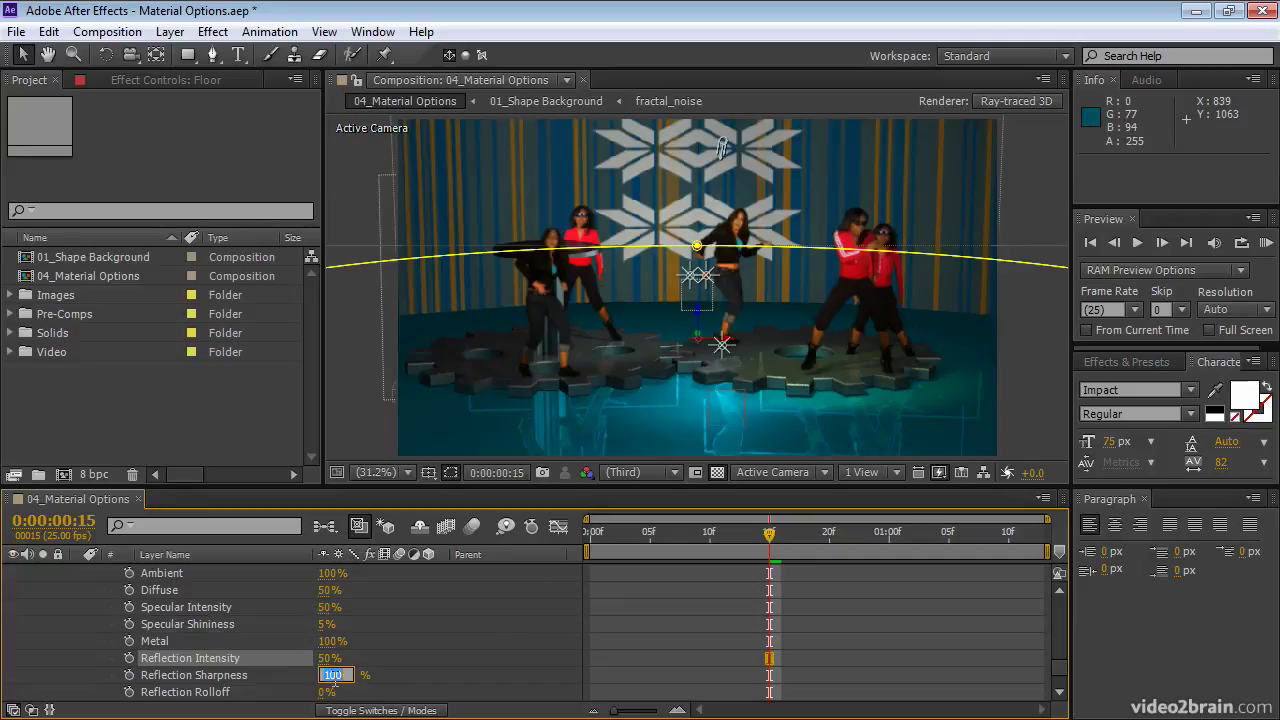
text(30)
key(Return)
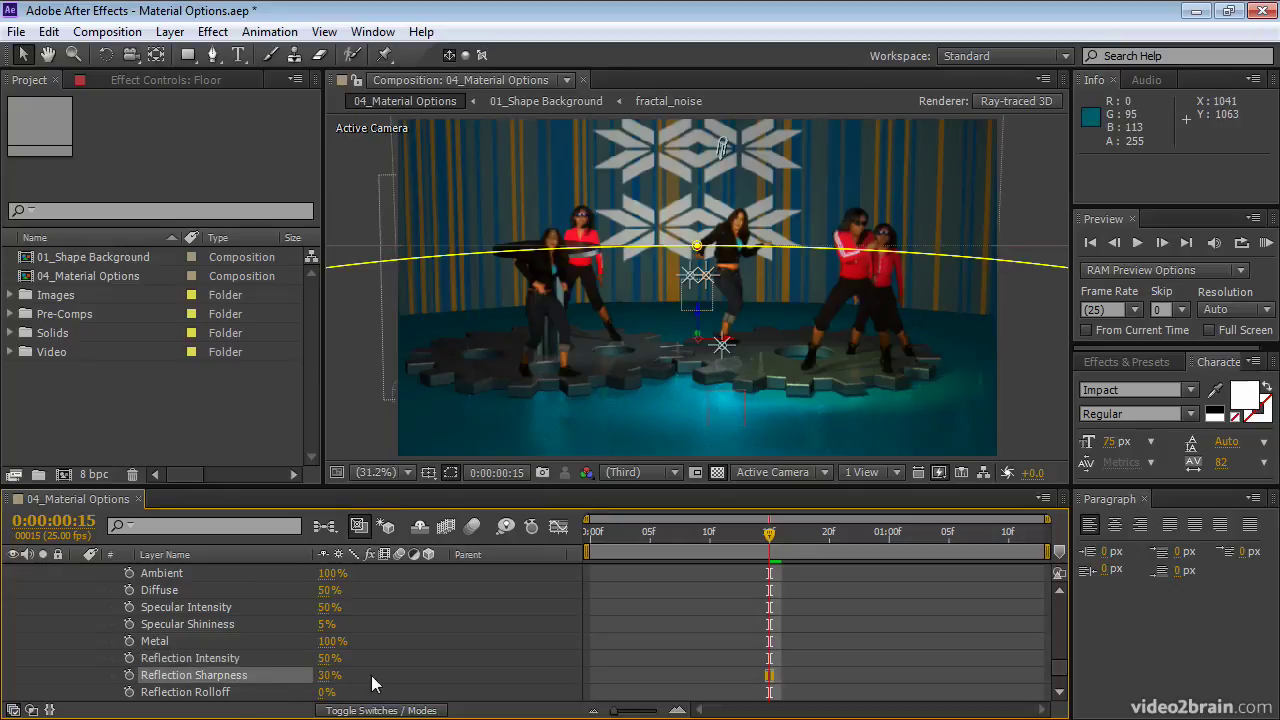
click(326, 676)
text(40)
key(Return)
click(709, 540)
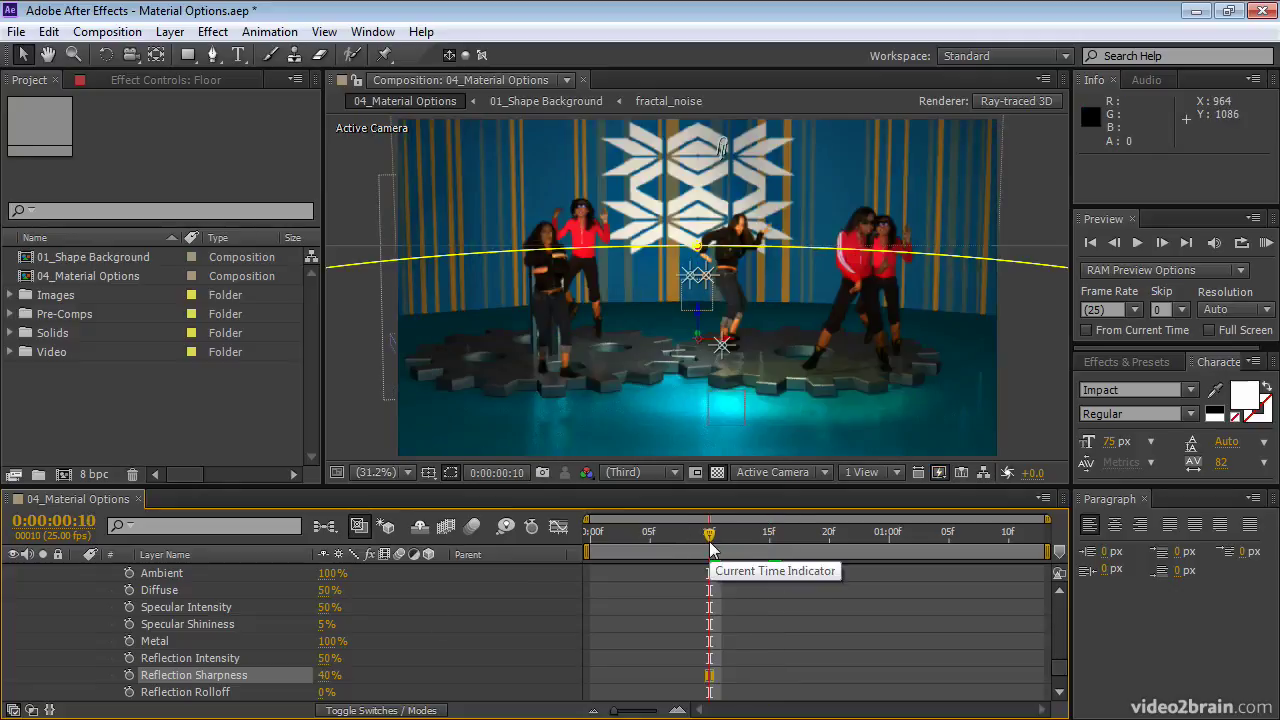
Step: Set the Floor's Specular Intensity to 60% and Specular Shininess to 15%, and deselect the layer
click(326, 607)
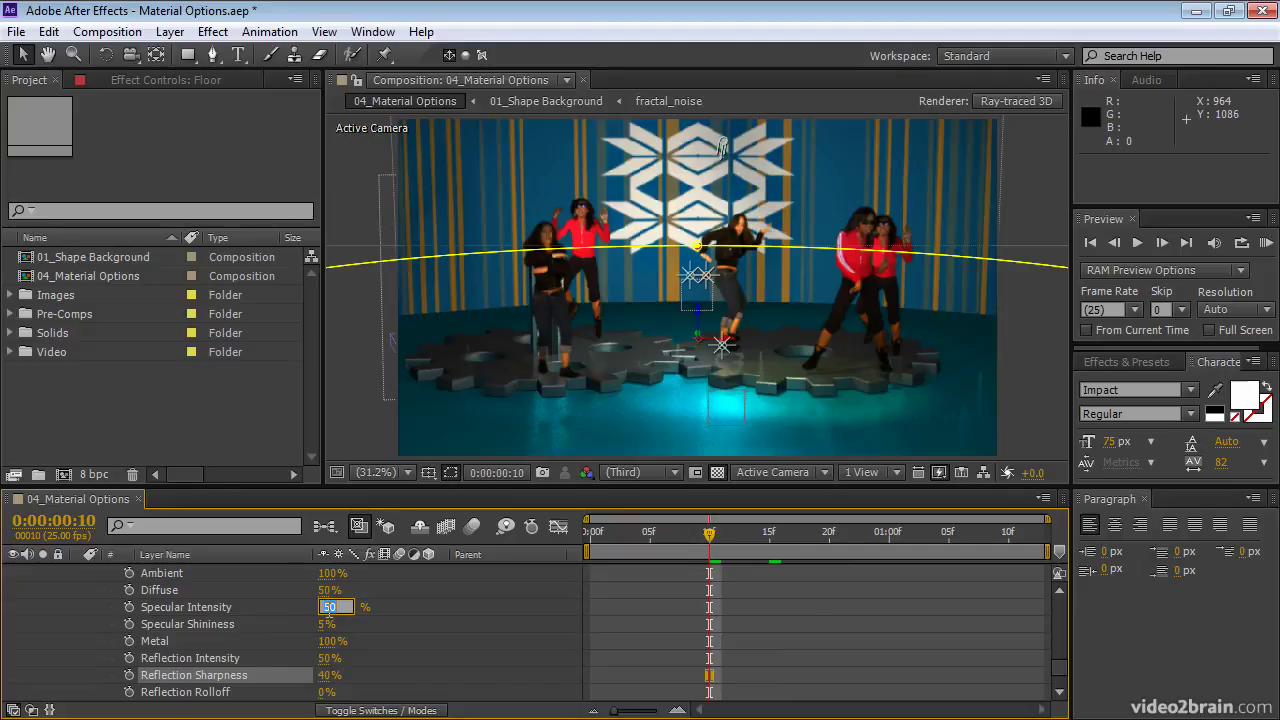
text(60)
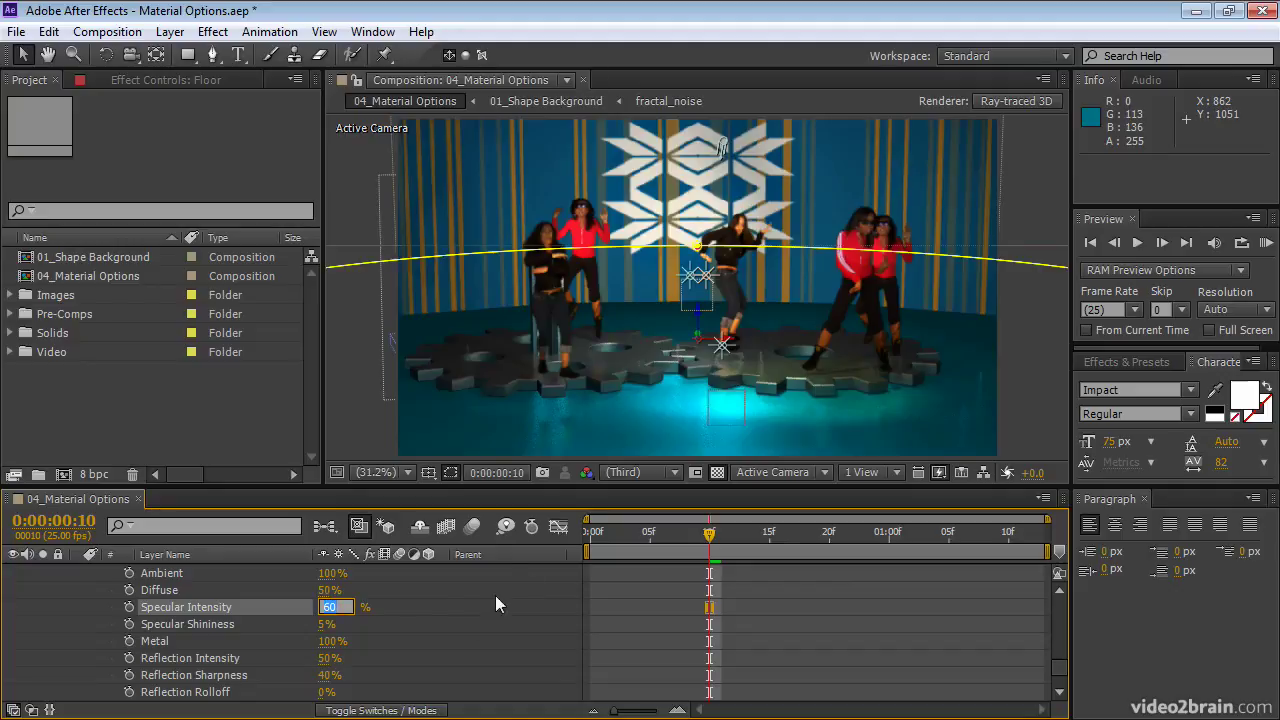
click(326, 624)
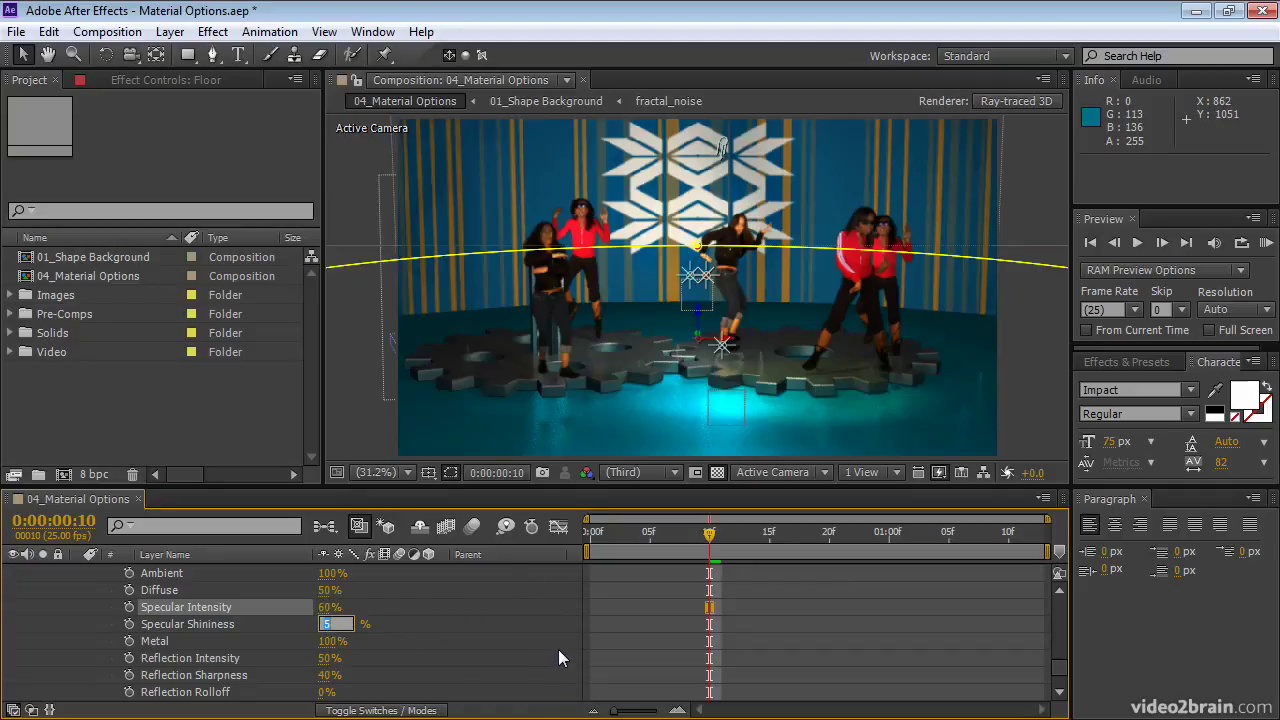
text(5)
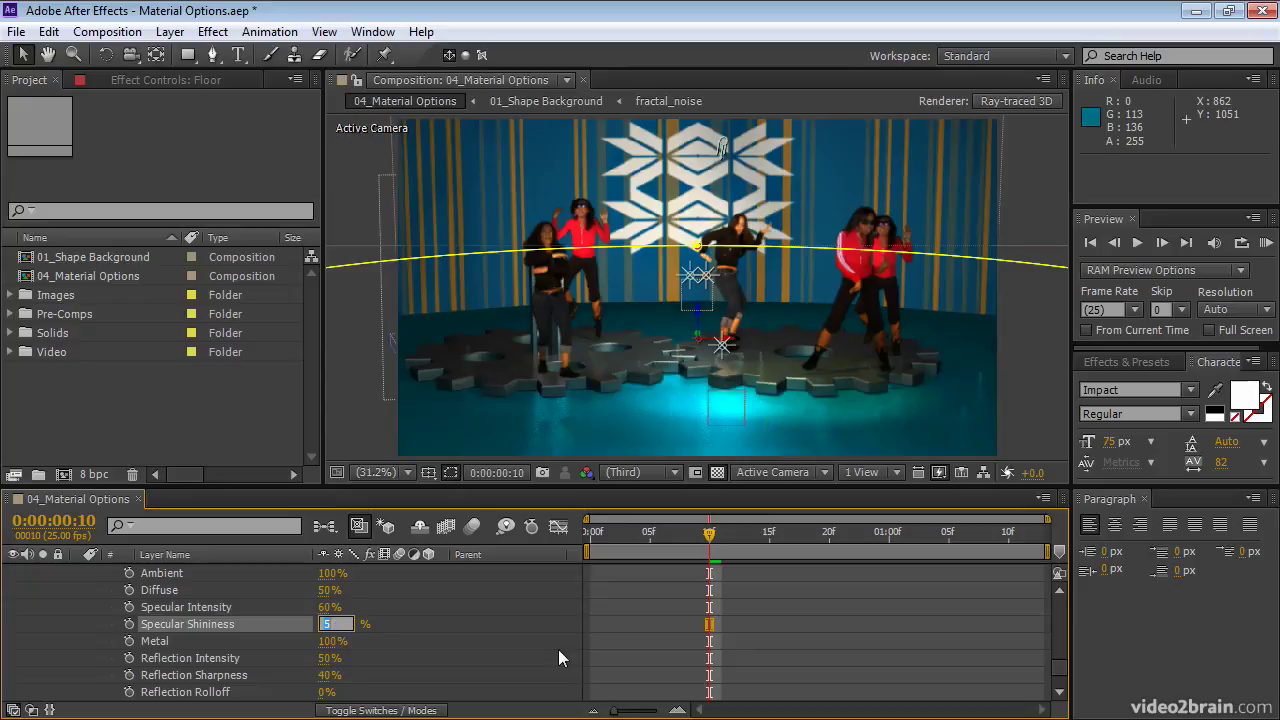
key(shift+Up)
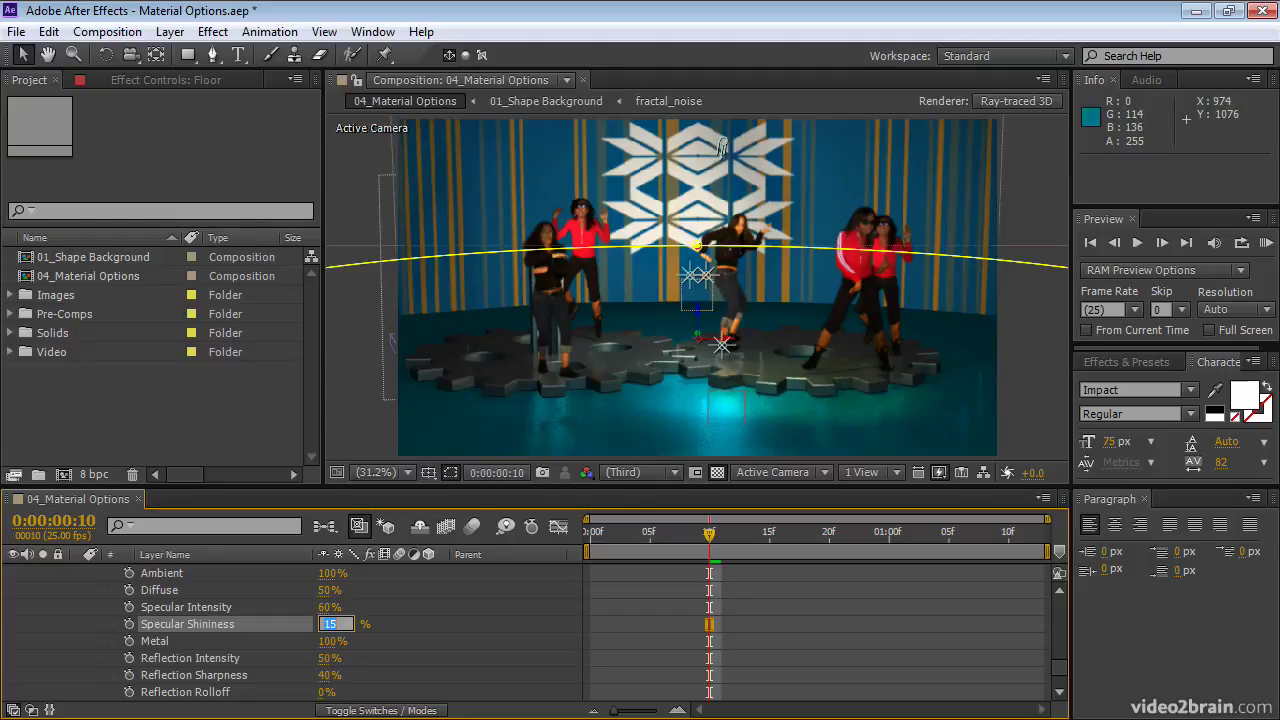
click(87, 657)
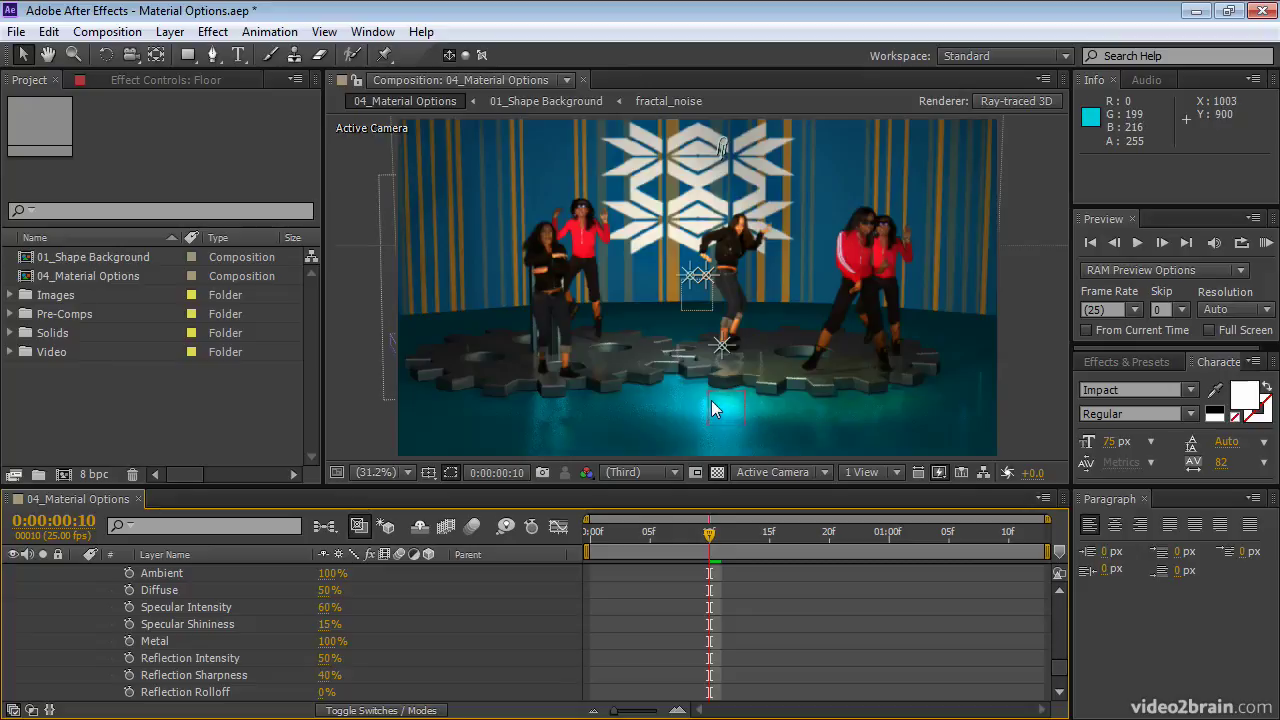
Step: Maximize the composition view and switch Fast Previews to Off (Final Quality)
key(grave)
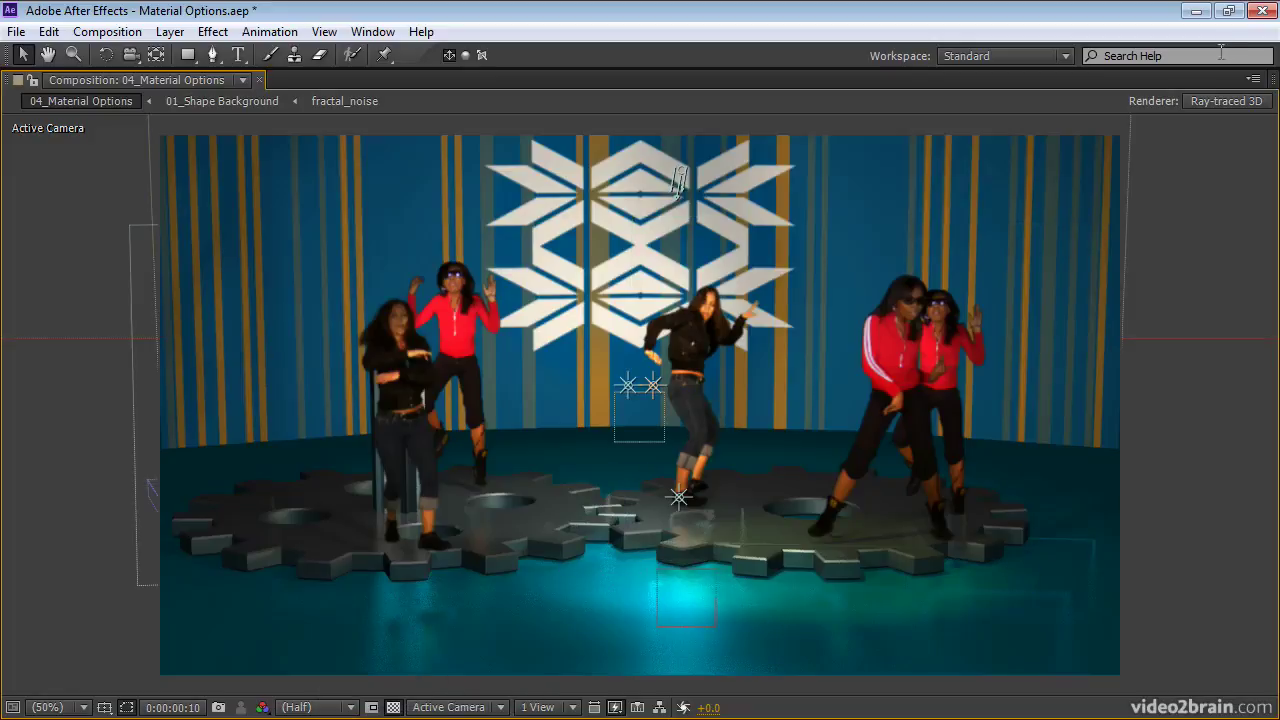
click(616, 707)
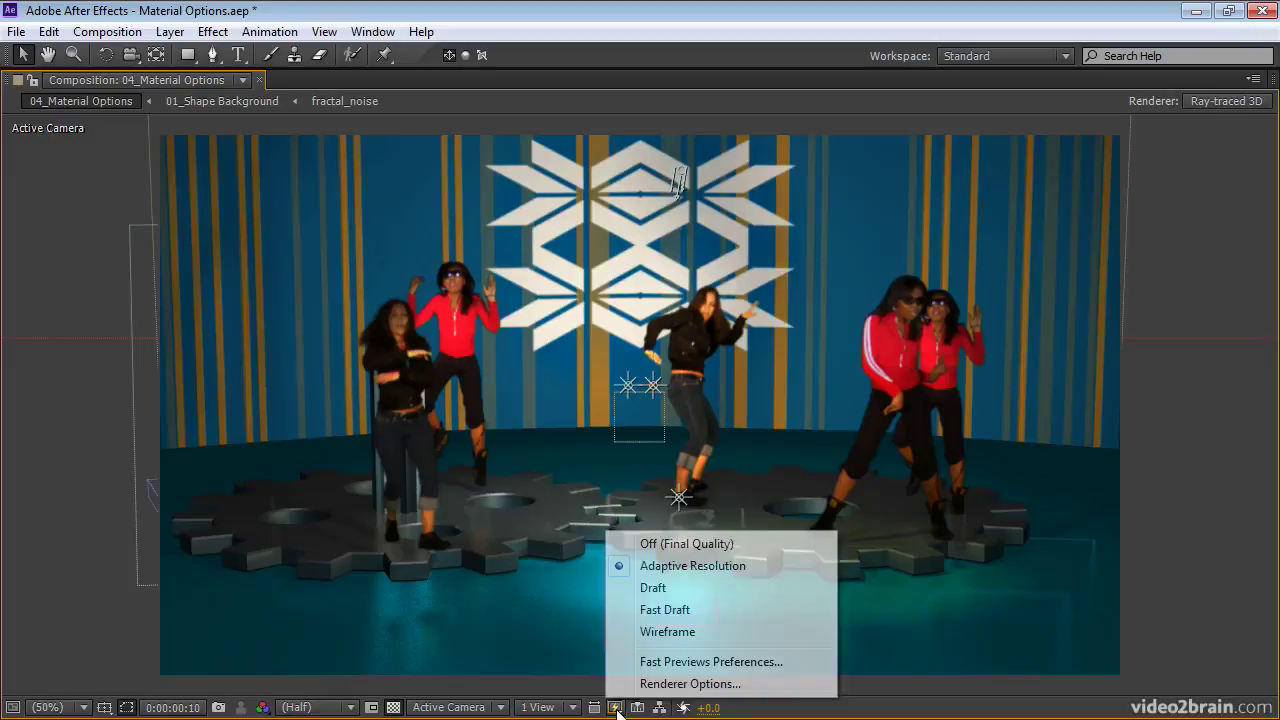
click(675, 546)
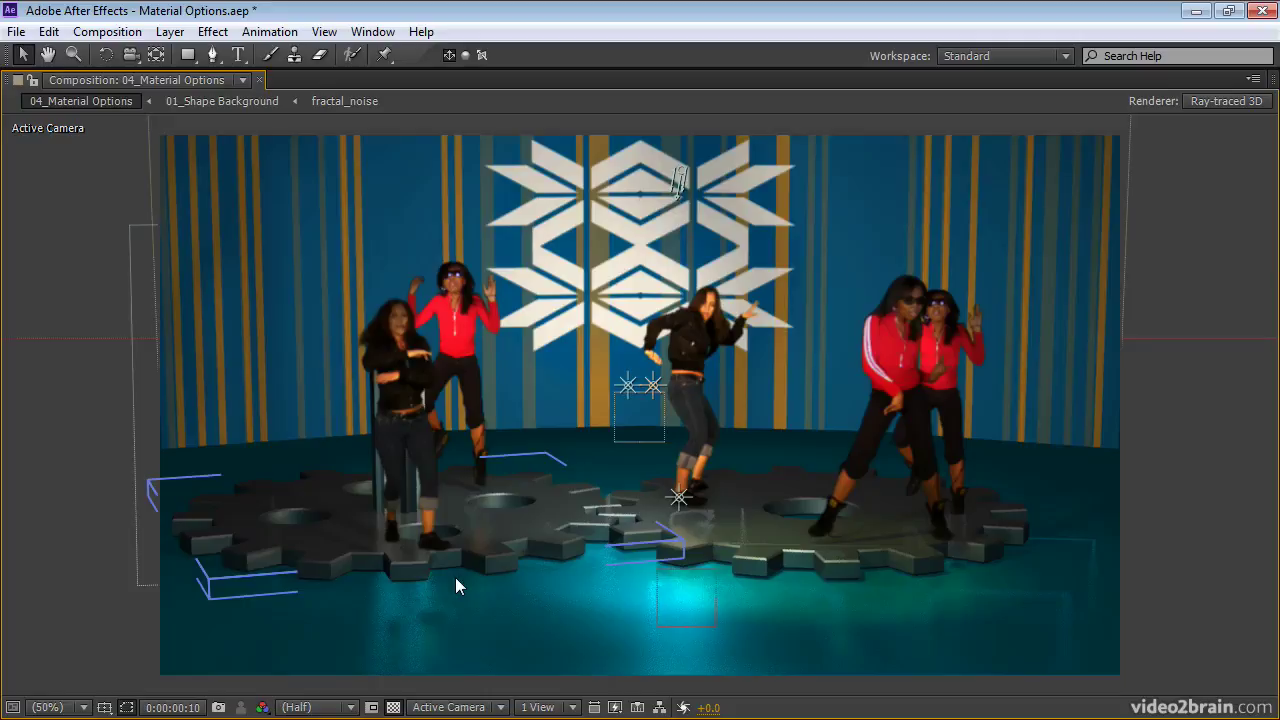
Step: Set the composition's Ray-traced 3D renderer to Ray-tracing Quality 8 with the Cubic anti-aliasing filter
click(1211, 97)
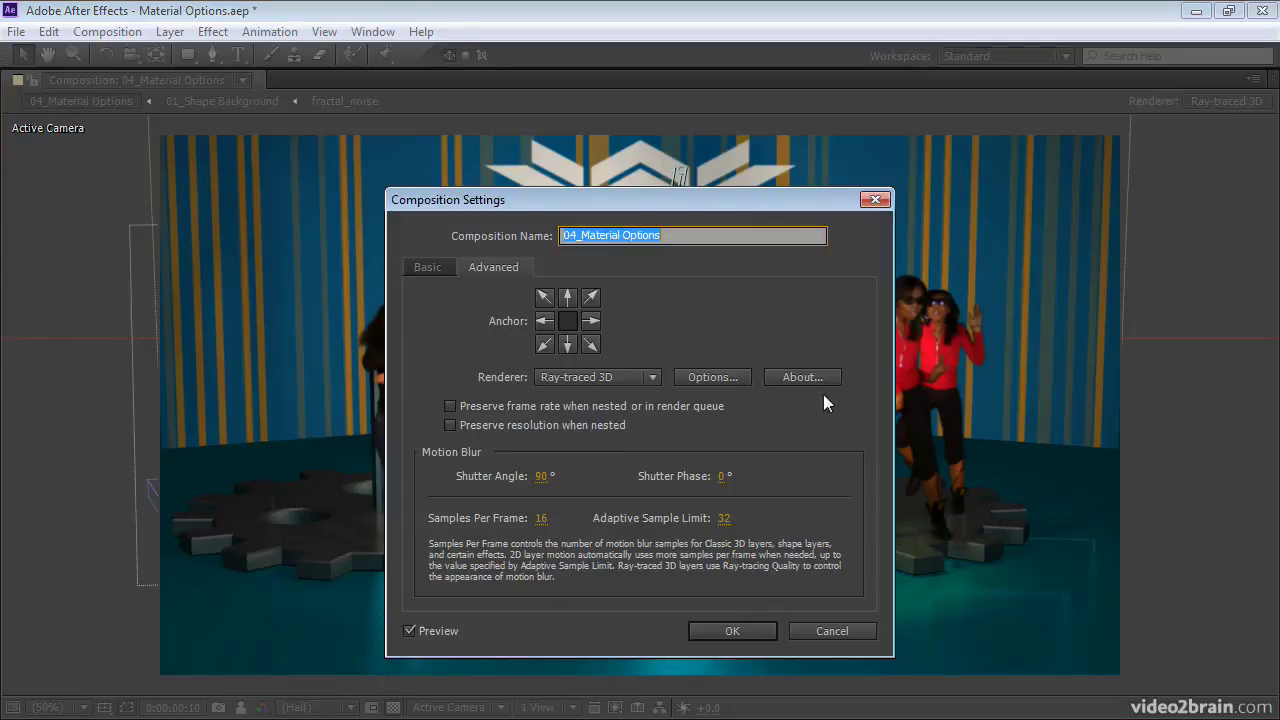
click(718, 378)
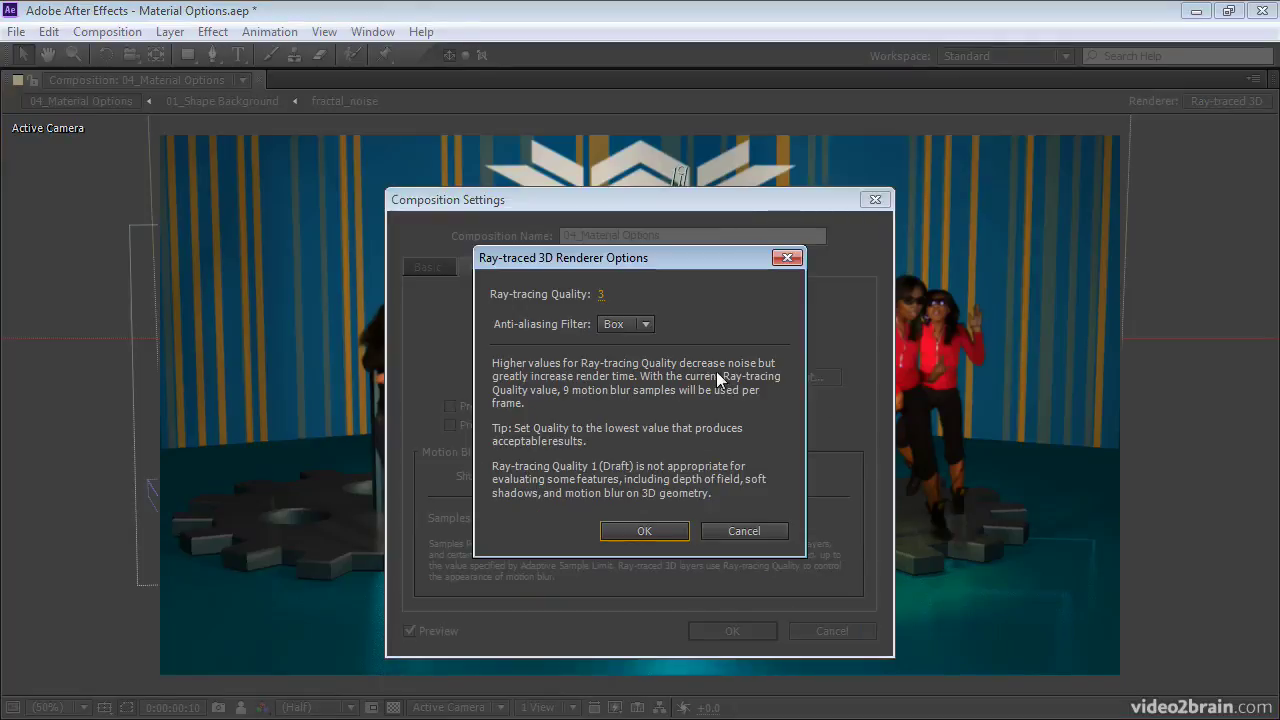
click(600, 297)
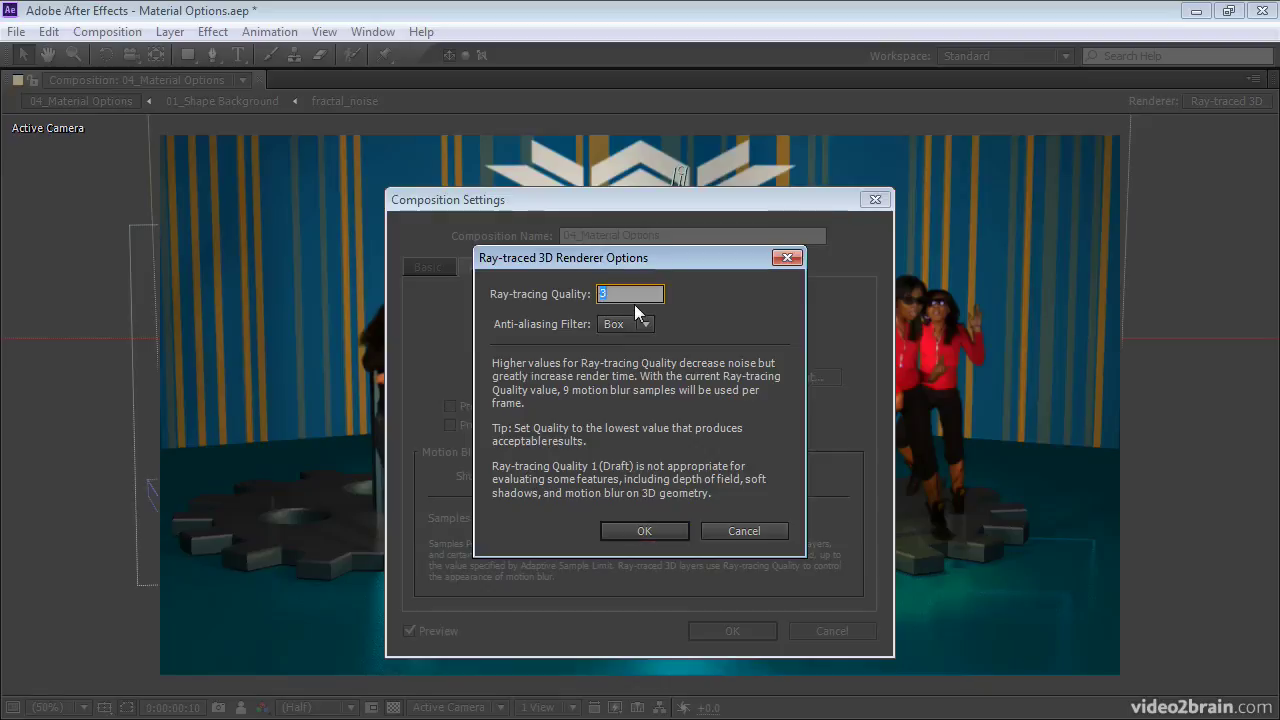
text(8)
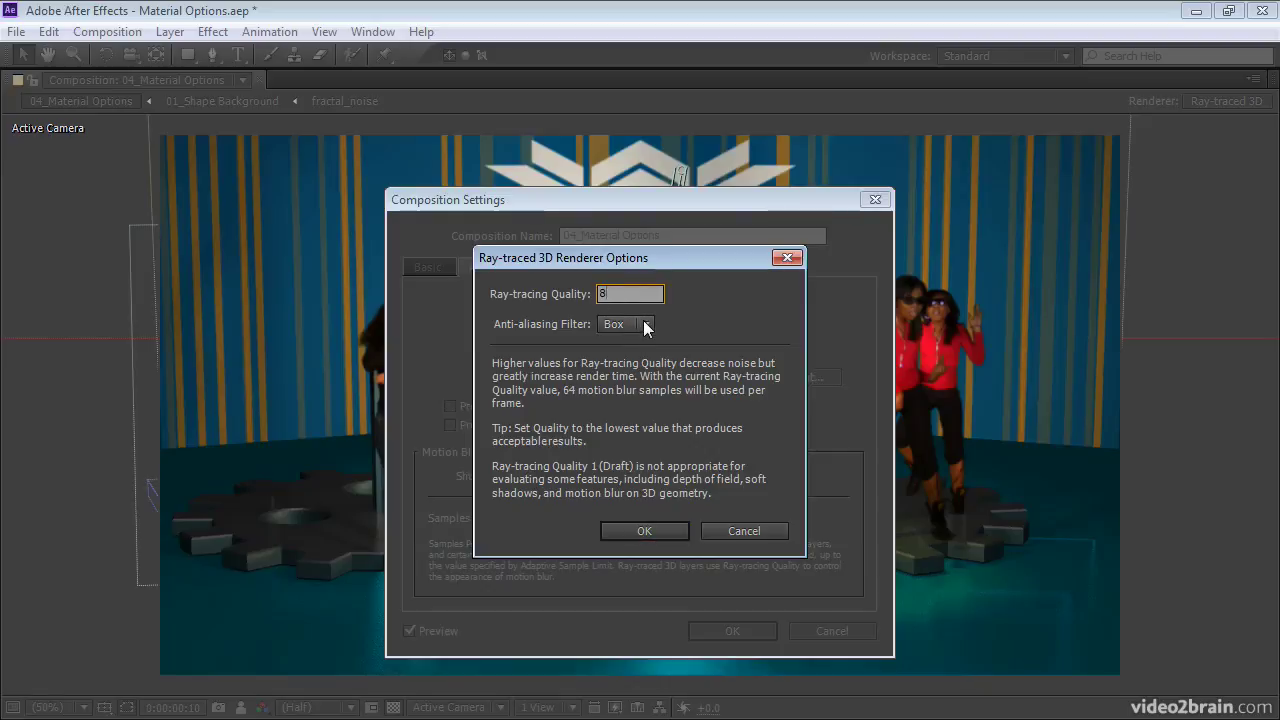
click(645, 325)
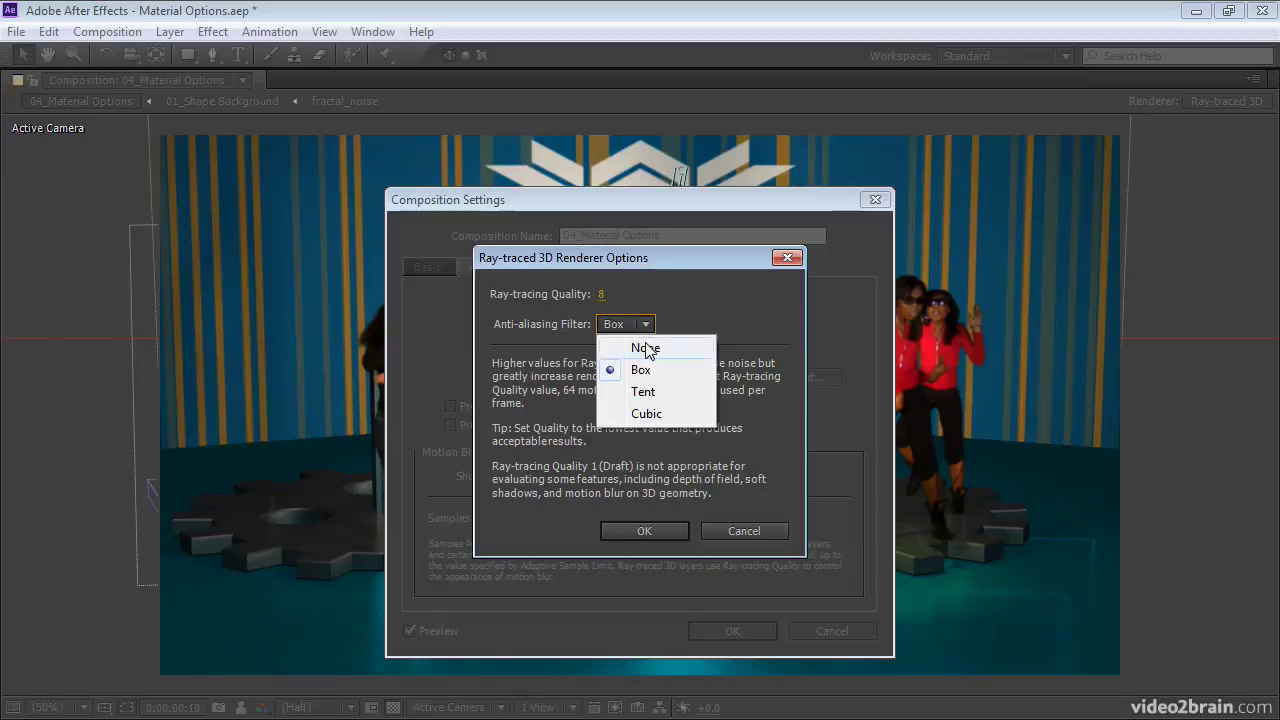
click(650, 415)
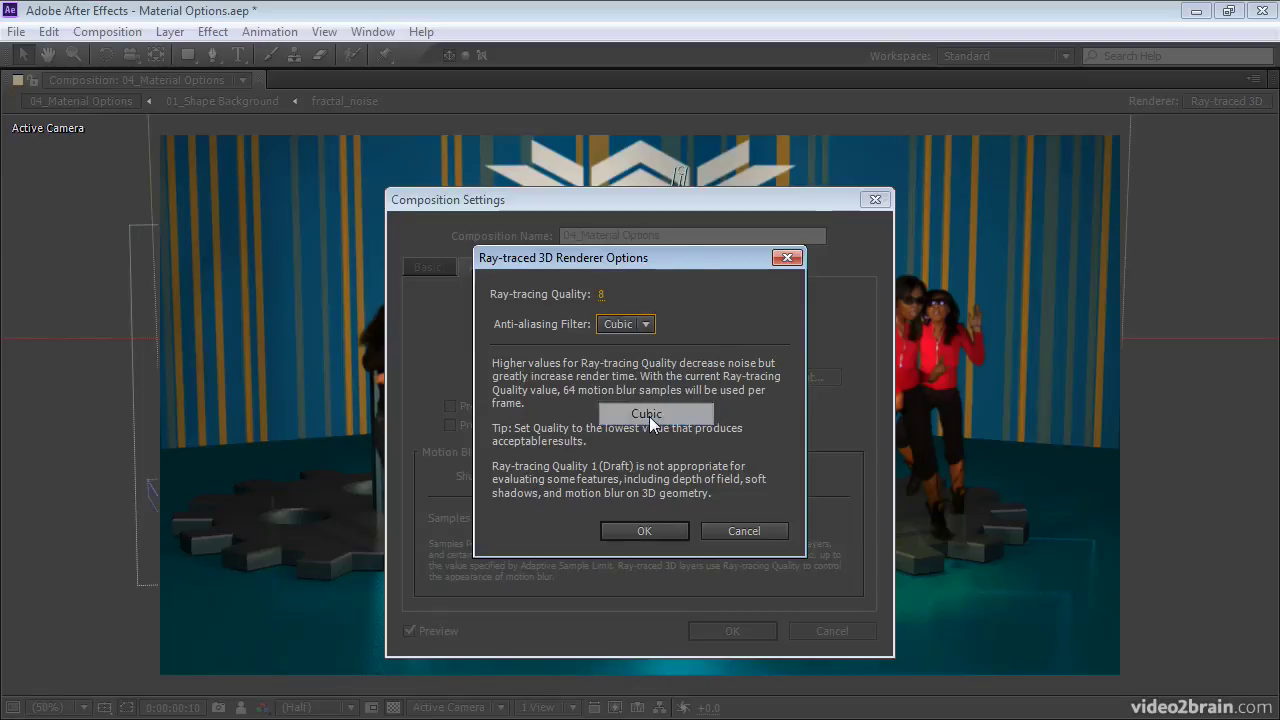
click(652, 531)
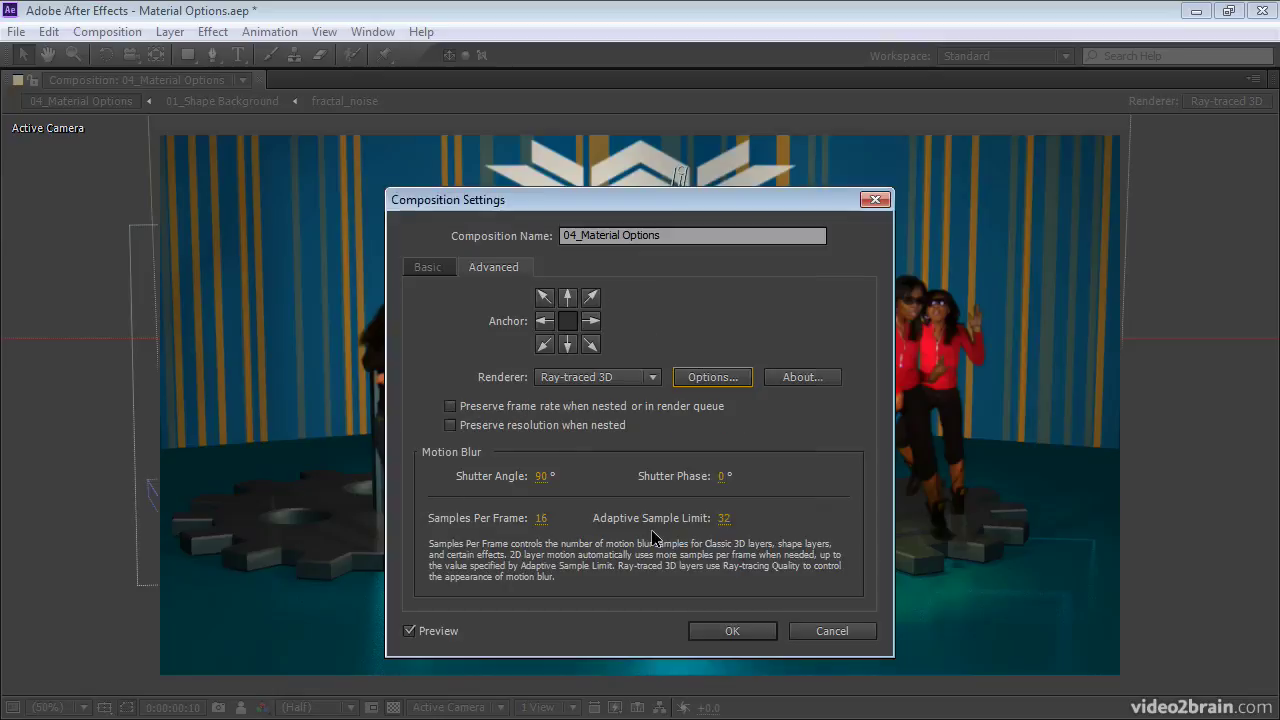
click(748, 628)
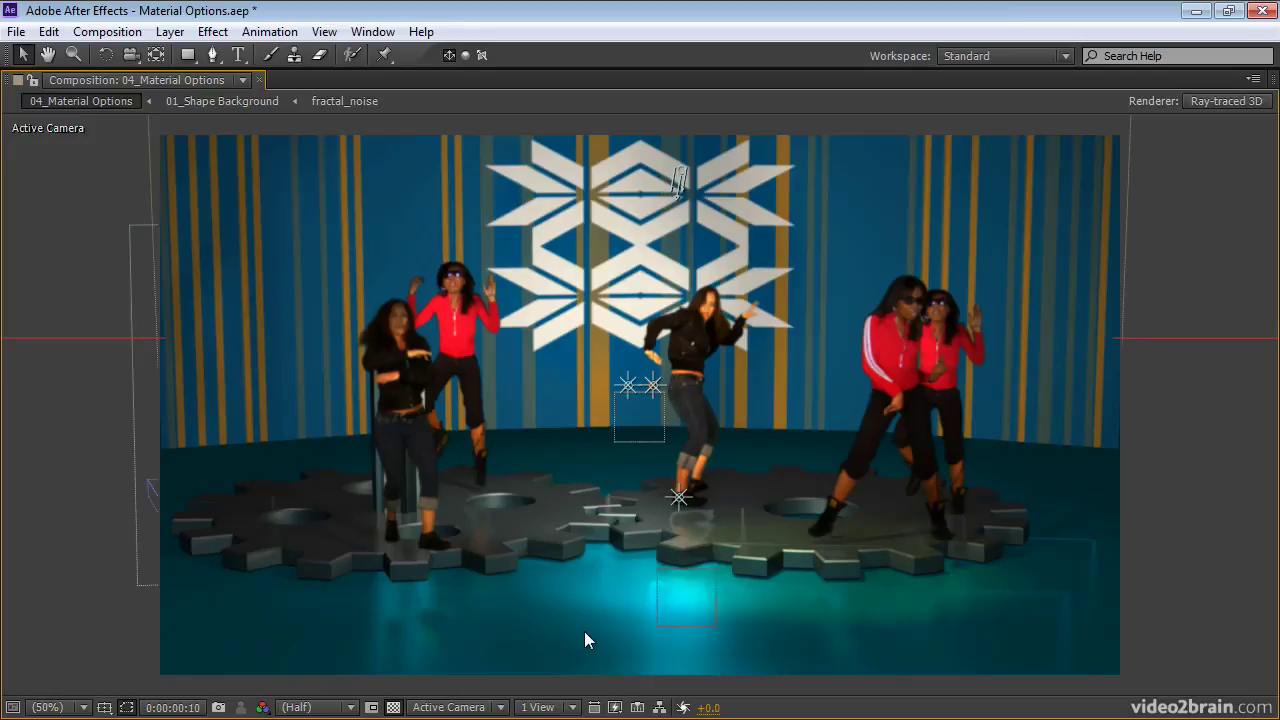
Step: Restore the full panel layout and play a RAM preview of the 04_Material Options composition
key(grave)
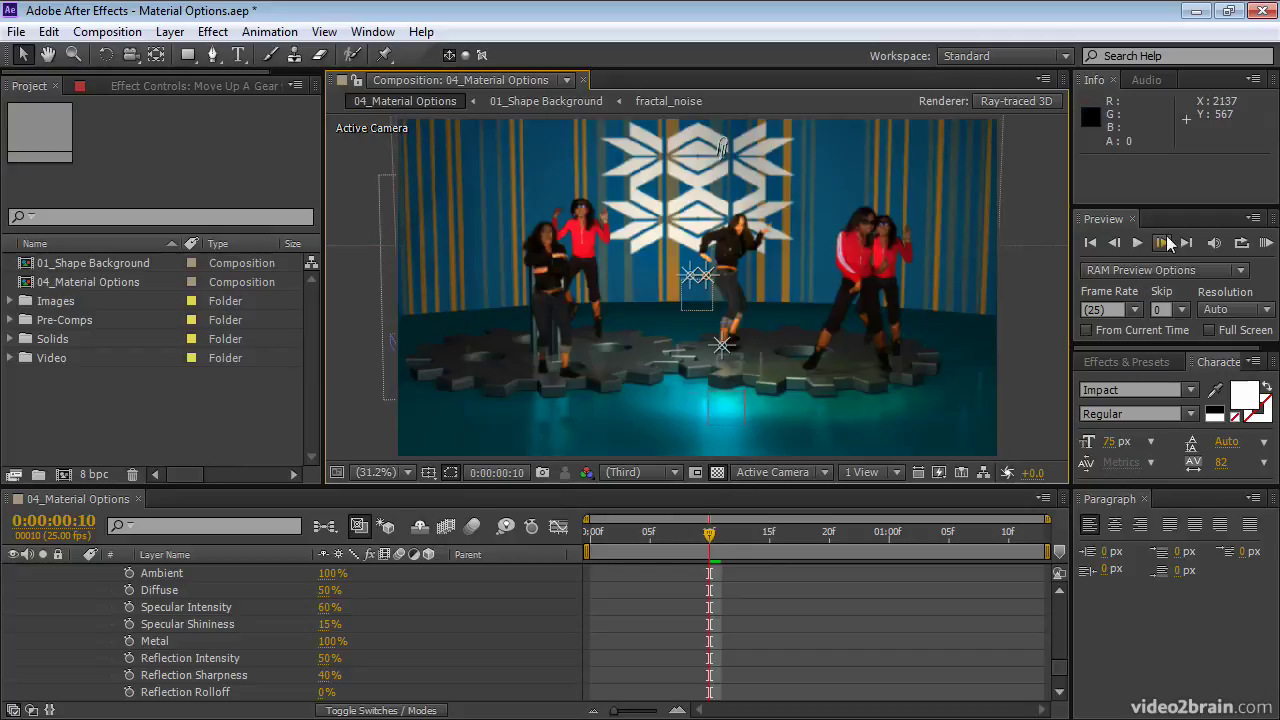
click(1265, 243)
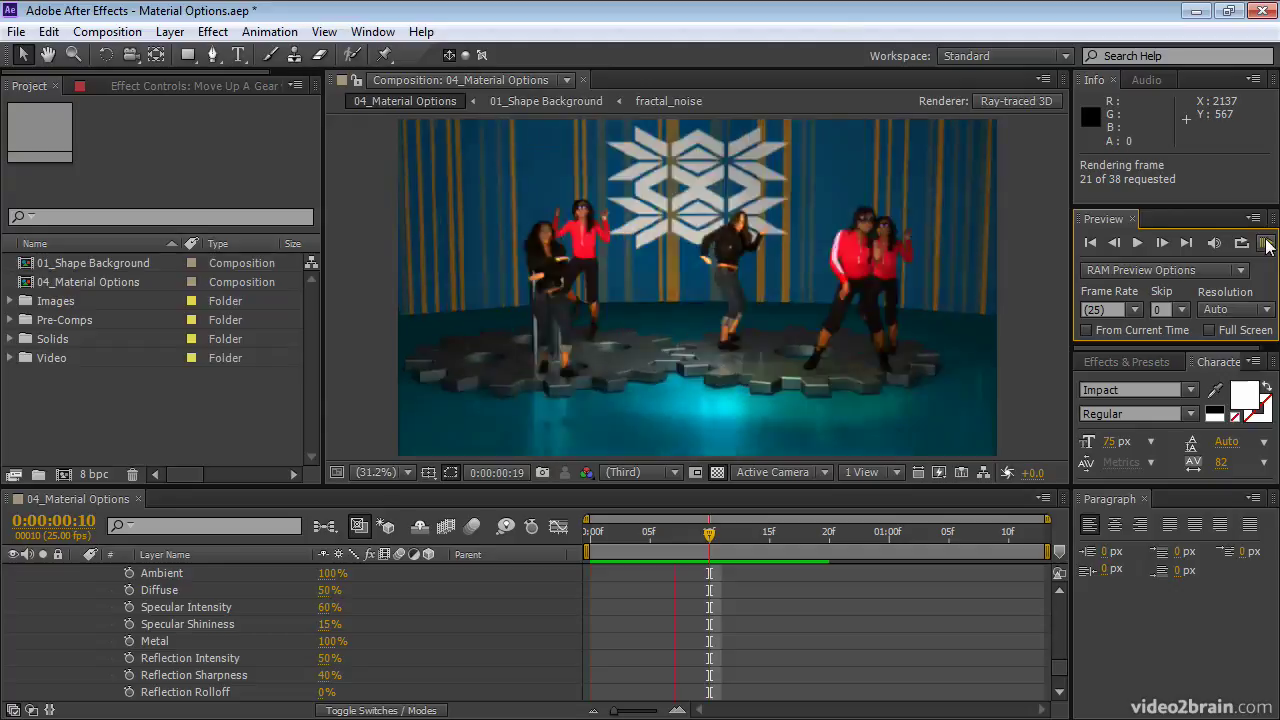
click(1267, 244)
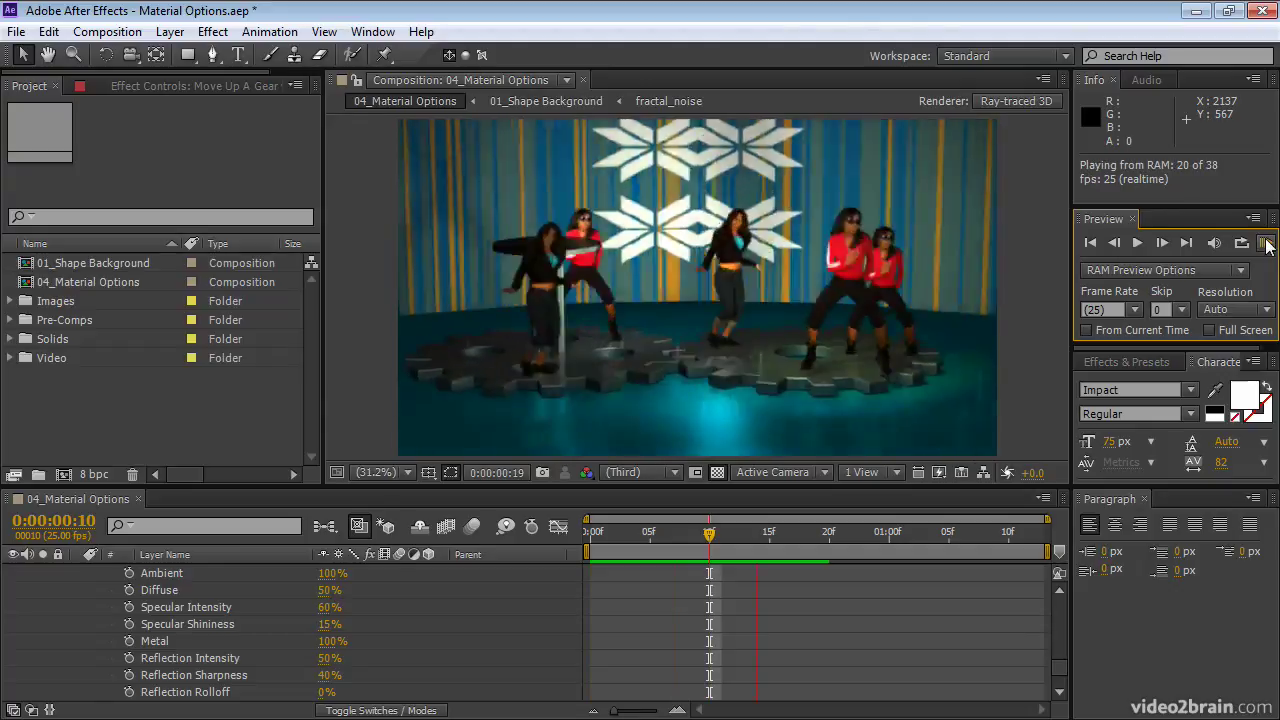